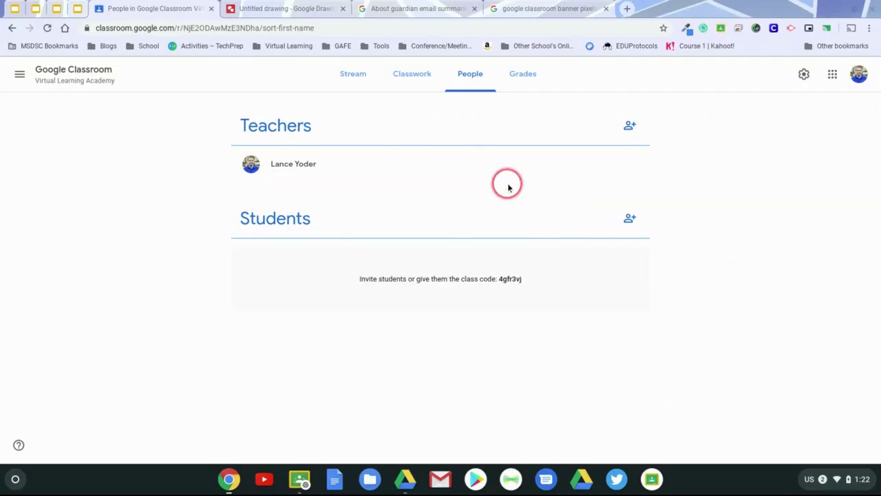
Browse the class Stream, Classwork and People pages.
left_click(360, 74)
left_click(411, 78)
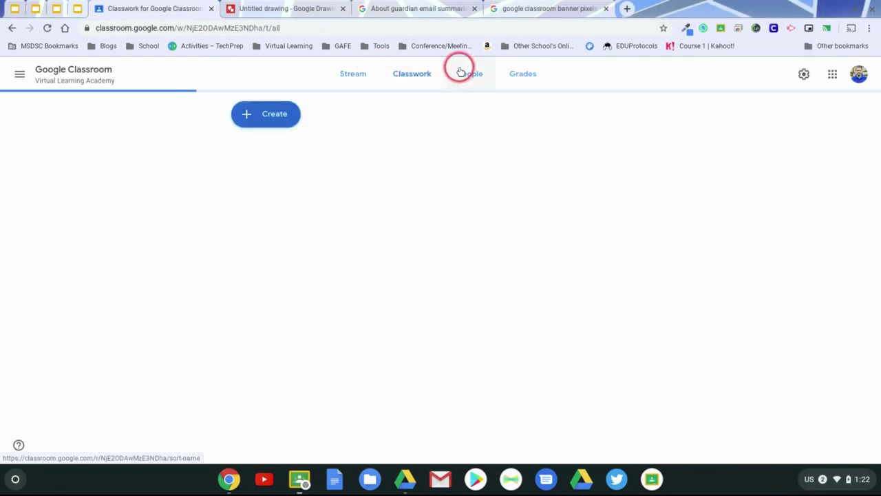
left_click(473, 75)
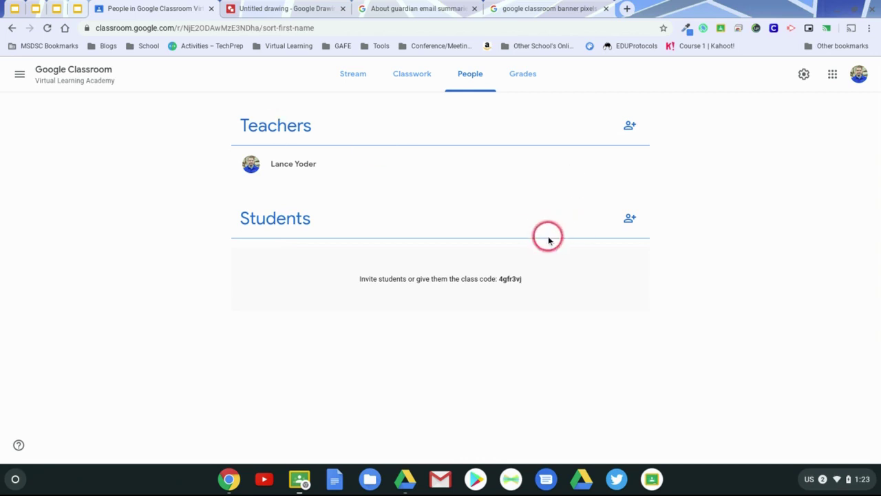
left_click(512, 279)
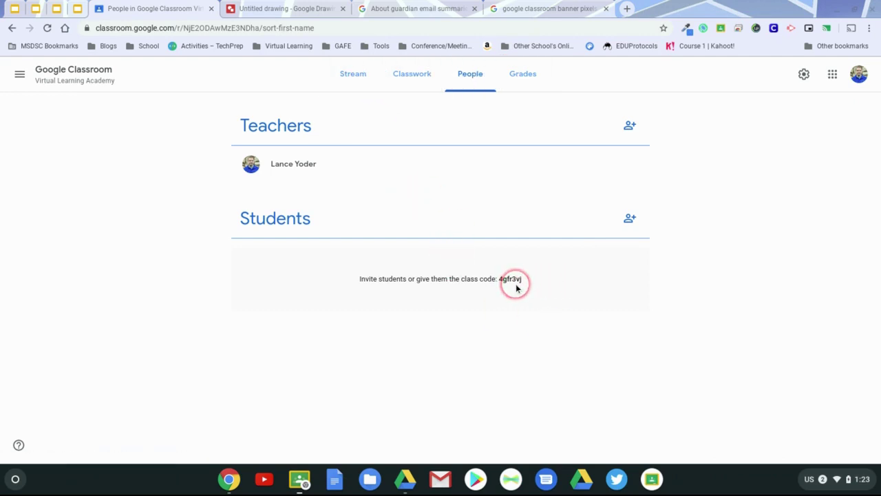
left_click(360, 76)
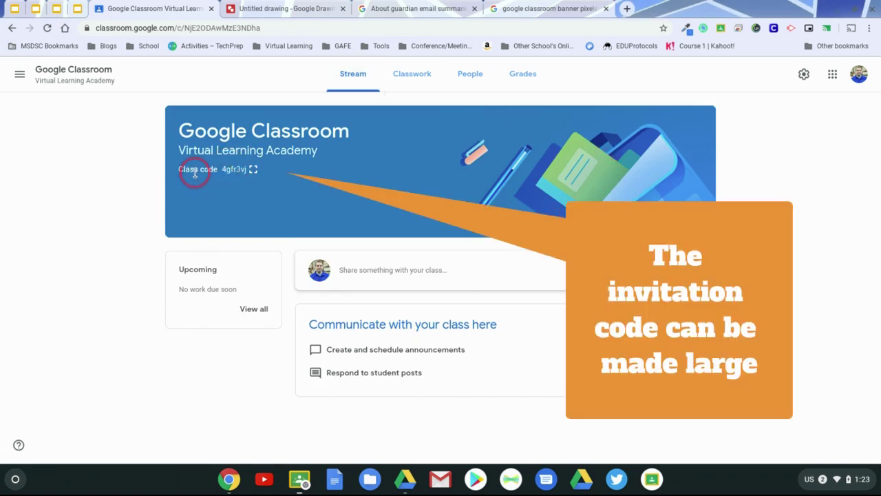
left_click(253, 170)
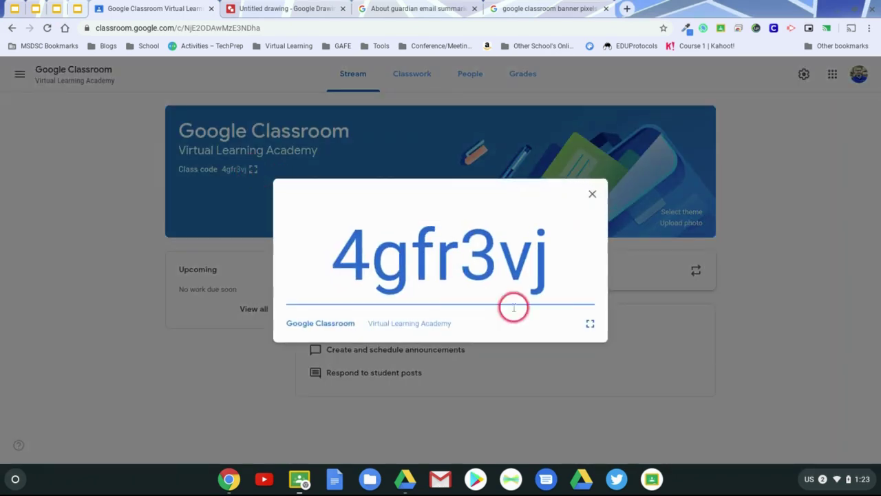
left_click(590, 322)
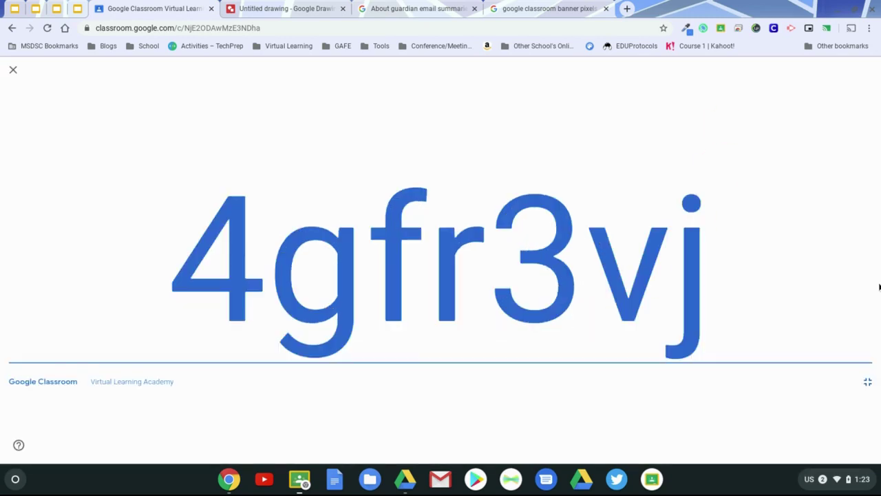
left_click(867, 381)
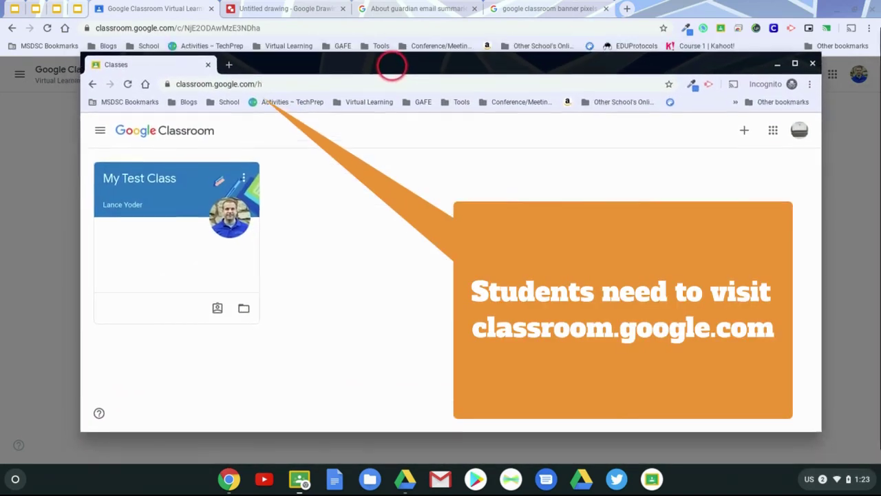
left_click_drag(391, 66, 393, 69)
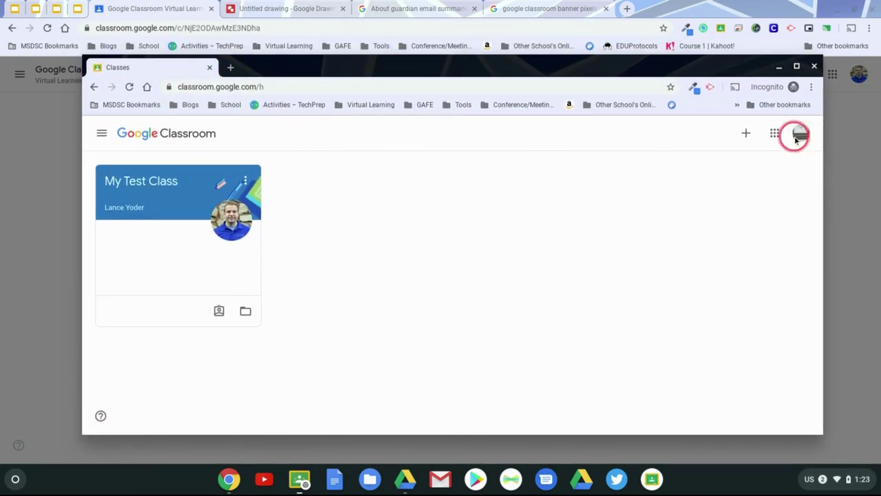
left_click(745, 133)
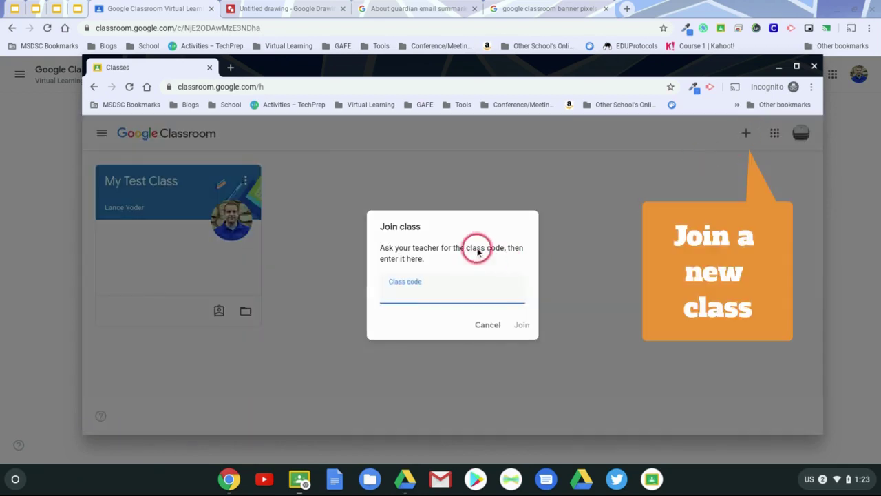
left_click(480, 307)
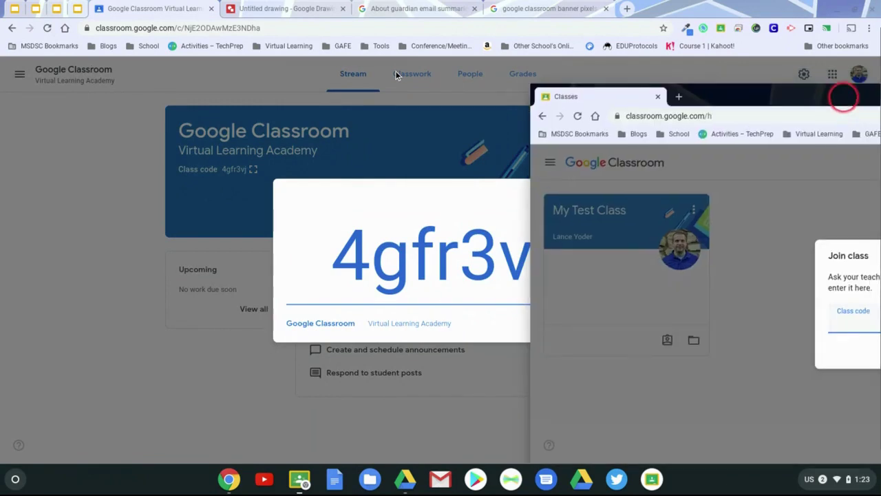
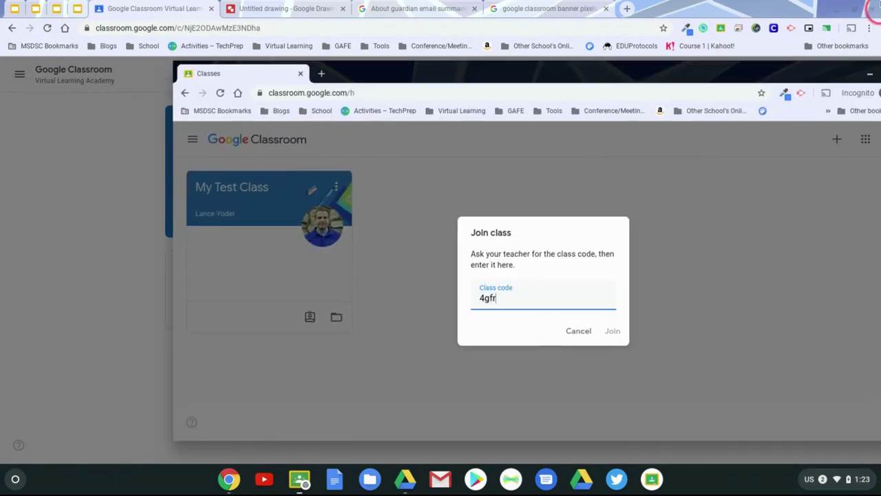
left_click_drag(692, 69, 523, 44)
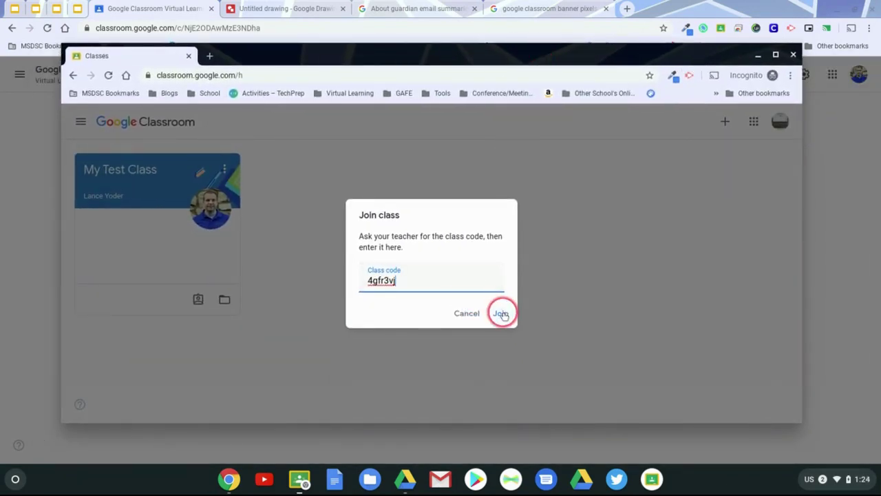
left_click(501, 314)
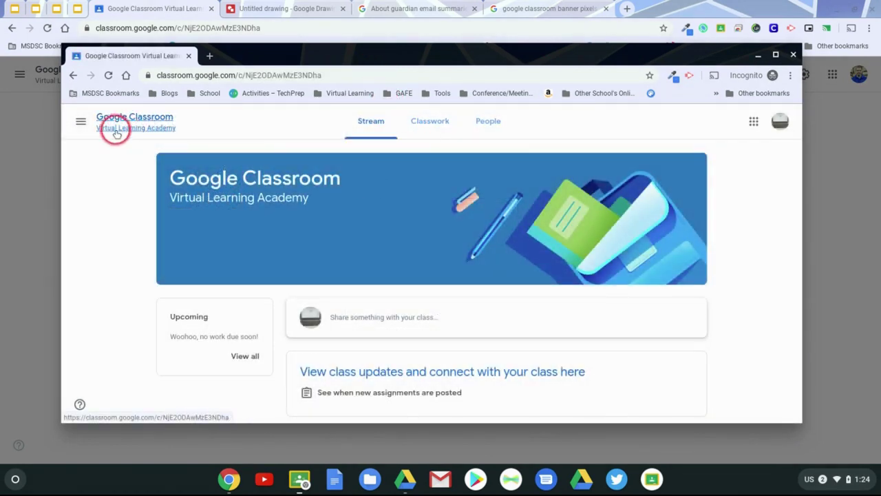
Open Virtual Learning Academy from the student's Classes list and move that window aside.
left_click(79, 126)
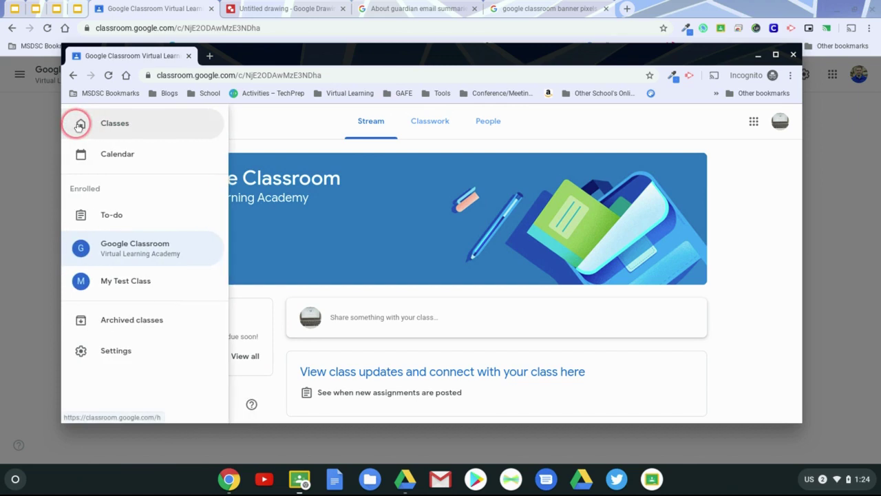
left_click(107, 122)
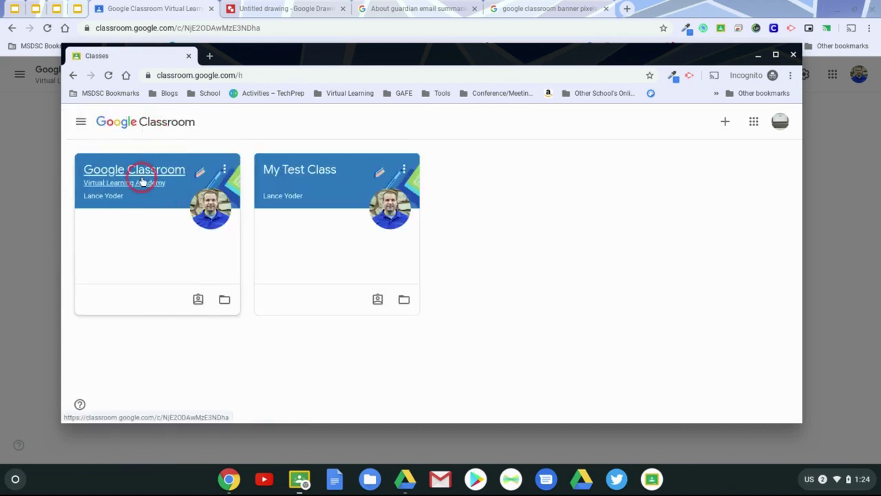
left_click(142, 171)
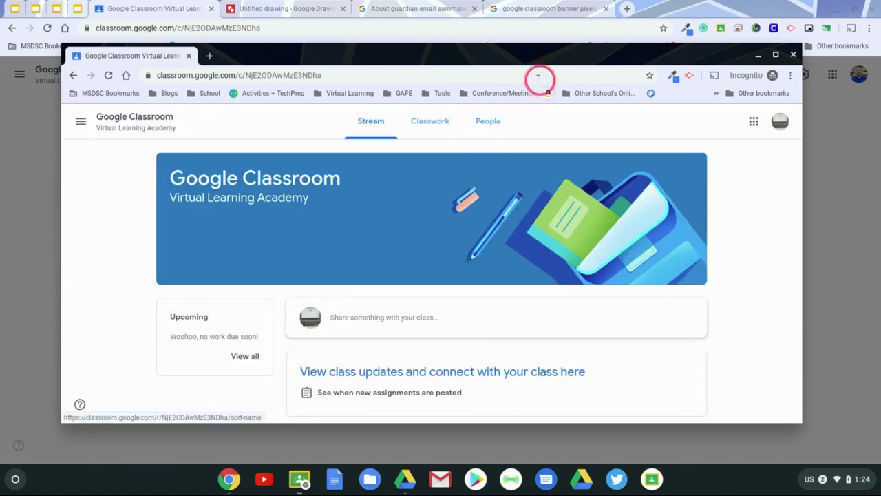
left_click_drag(475, 55, 583, 101)
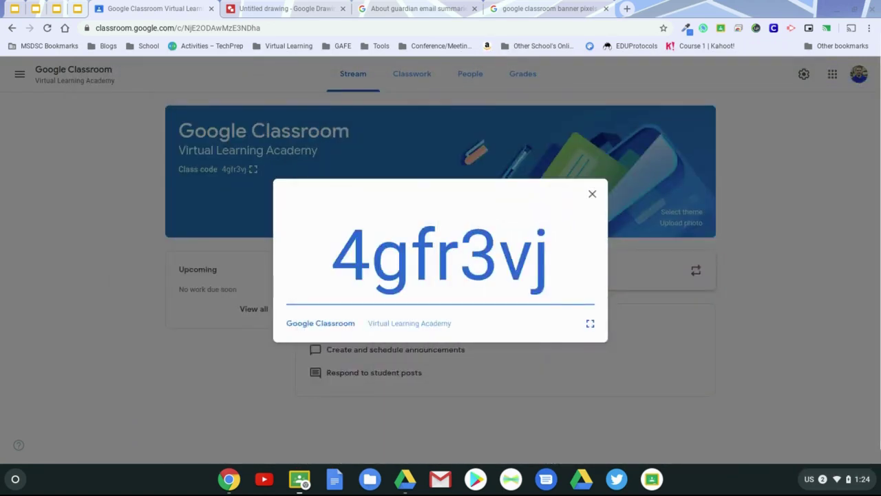
Close the enlarged class code and go to the People list.
left_click(546, 79)
left_click(593, 195)
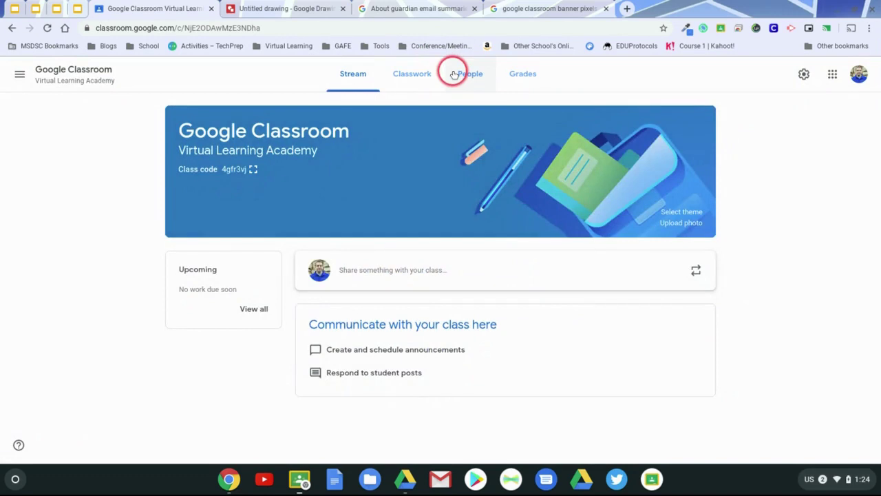
left_click(460, 76)
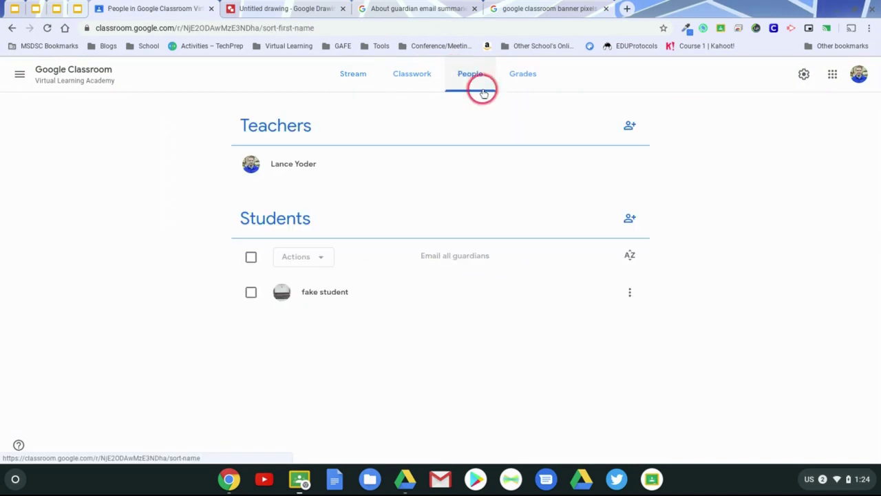
Invite the workshop student account, then accept the invitation from the student window.
left_click(631, 219)
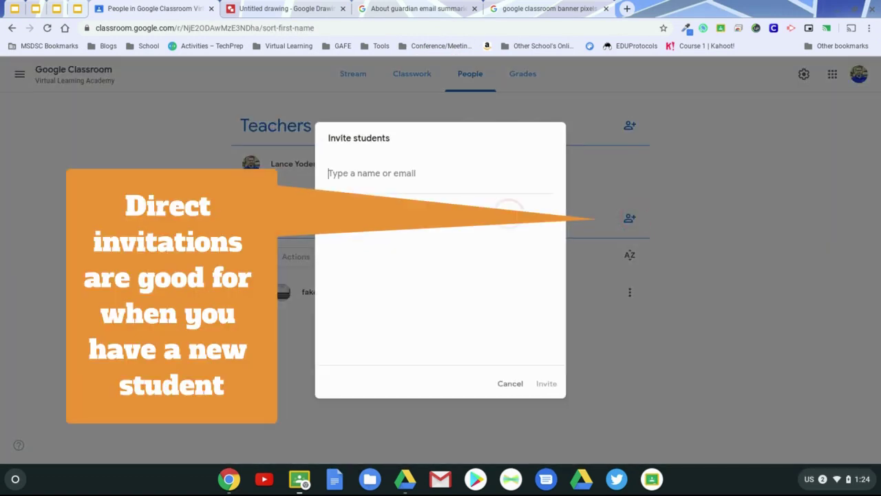
left_click(442, 181)
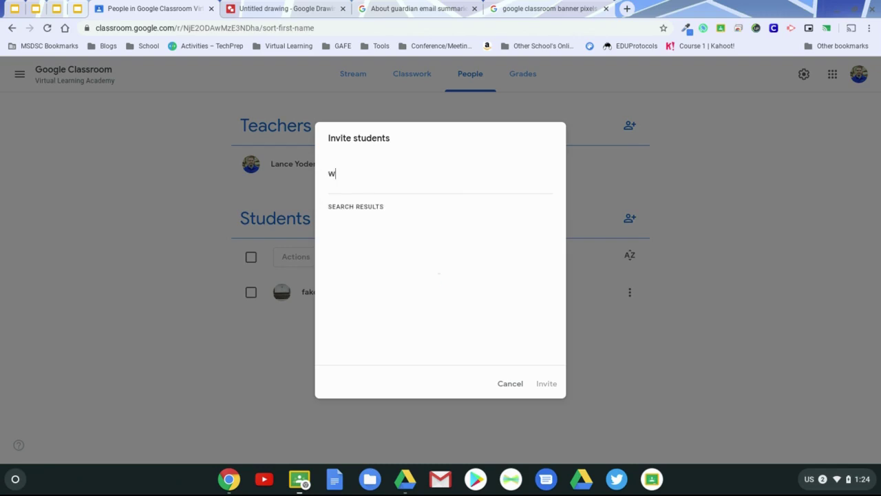
type("shop")
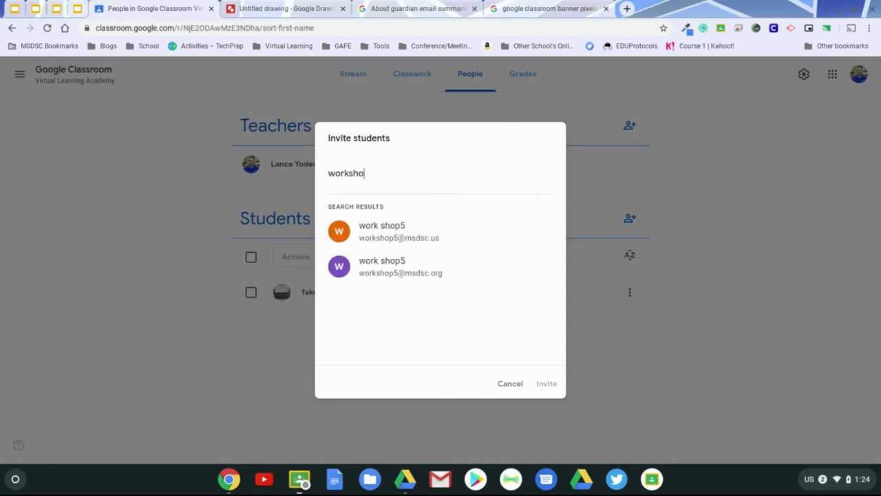
left_click(434, 238)
left_click(553, 383)
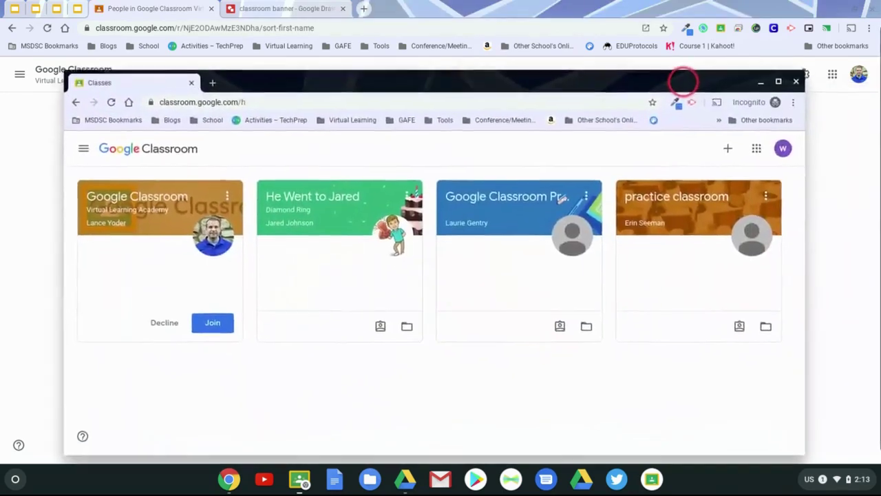
left_click_drag(683, 81, 690, 50)
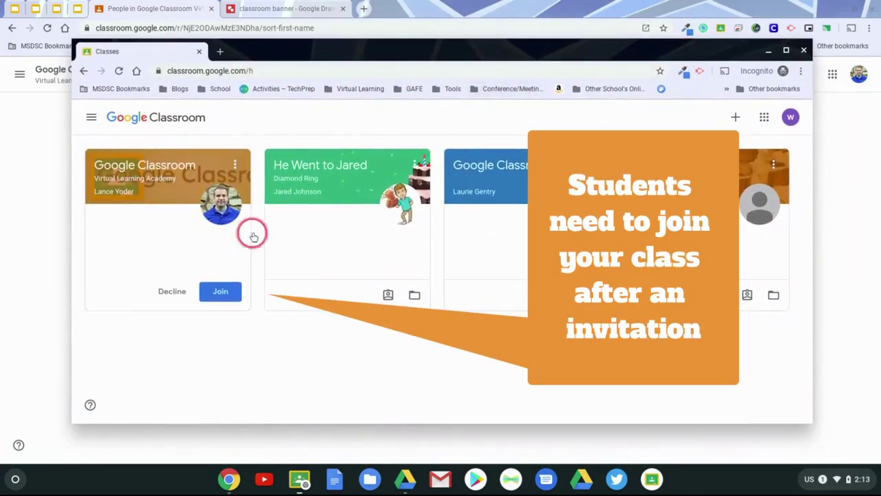
left_click(213, 291)
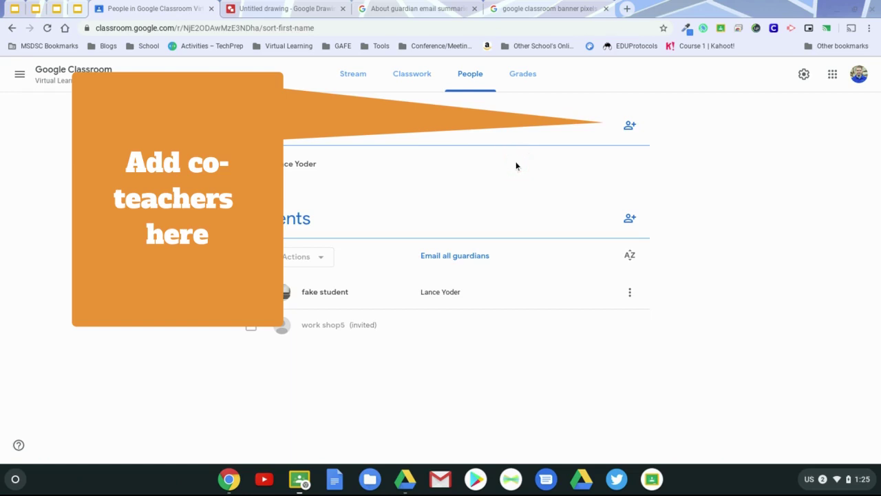
Invite the second teacher's account as a co-teacher.
left_click(623, 123)
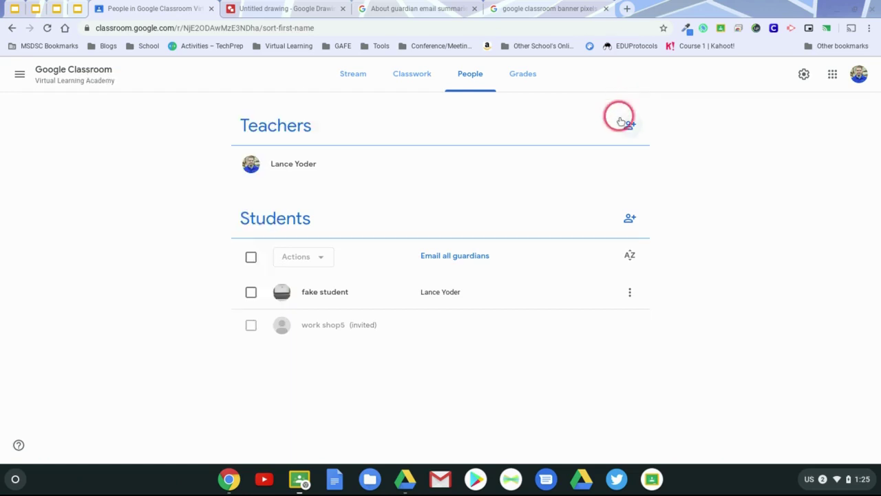
left_click(510, 190)
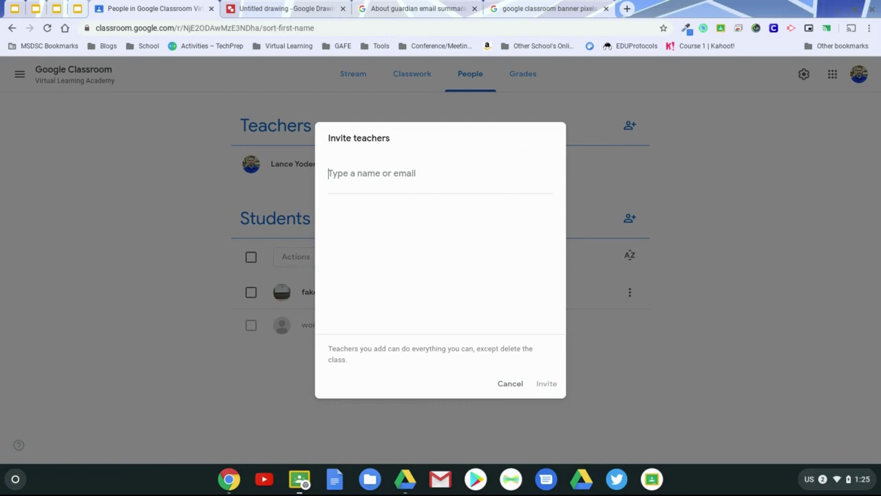
type("faketeacher@mod")
left_click(441, 264)
left_click(544, 383)
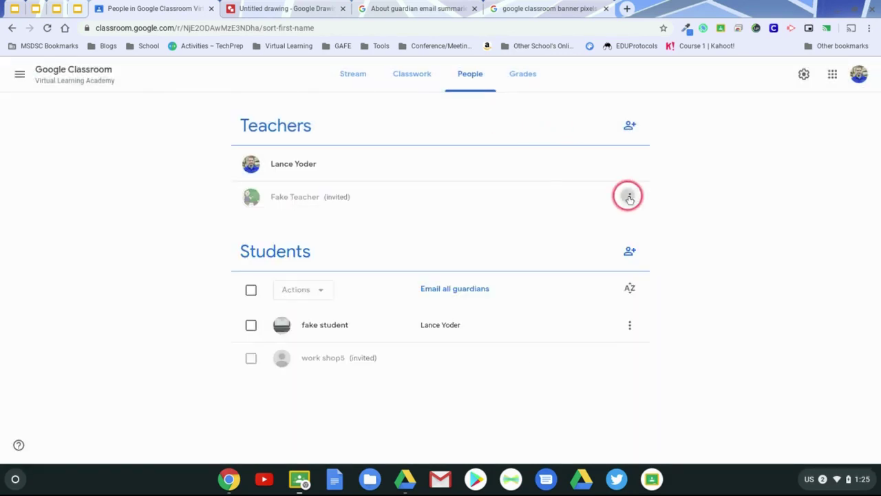
Check the invited teacher's options, then dismiss the what's new notice in their window.
left_click(629, 198)
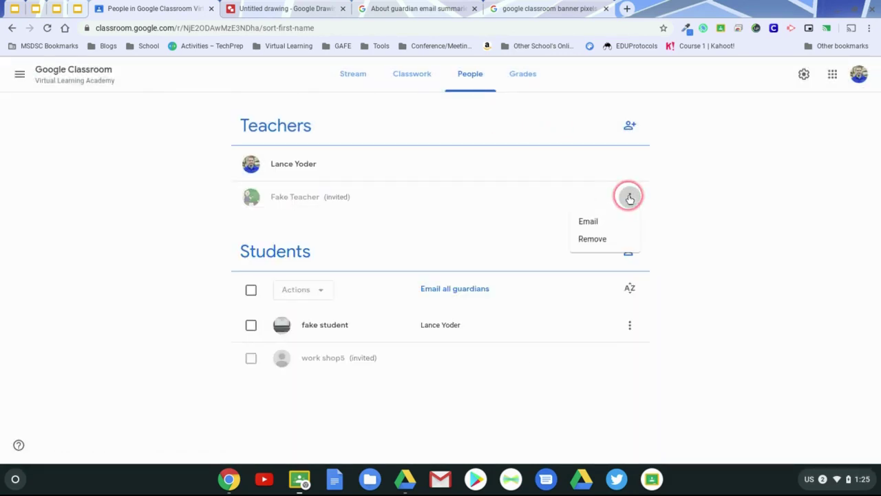
left_click(754, 222)
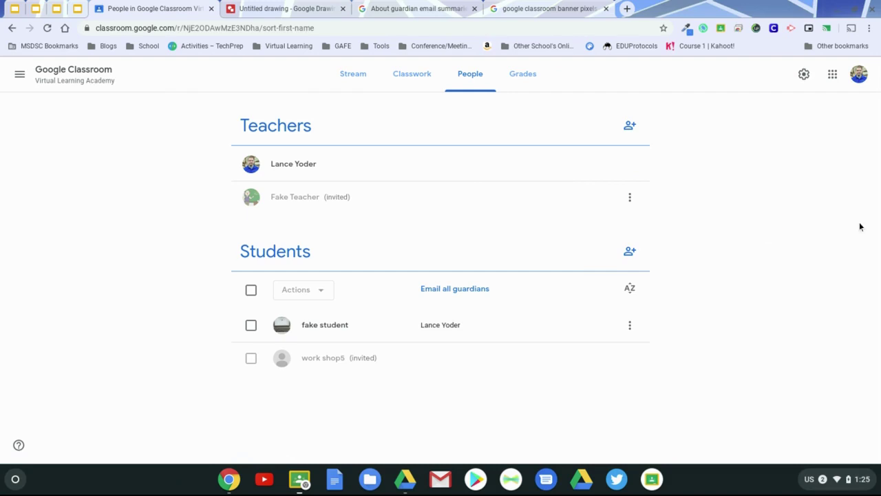
left_click_drag(803, 69, 523, 43)
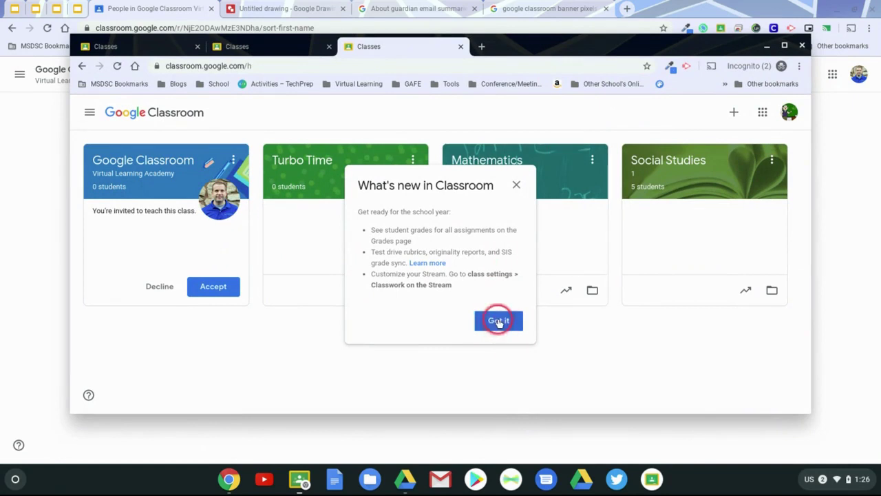
left_click(515, 185)
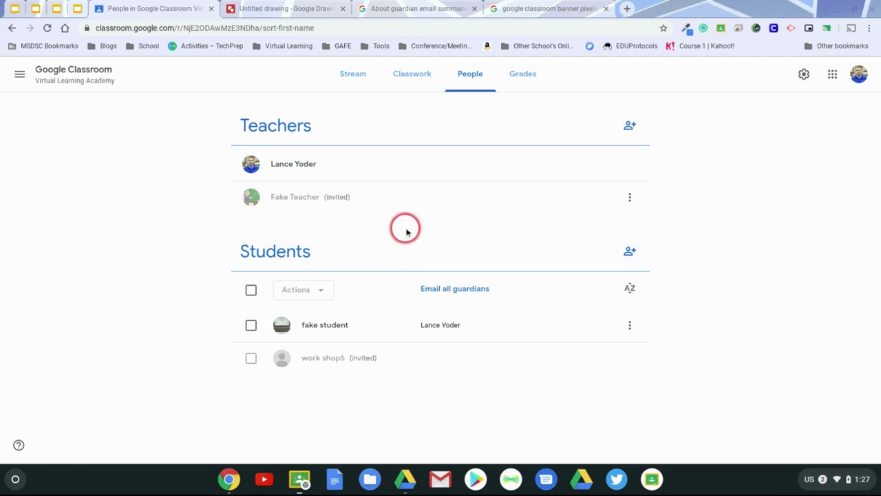
Accept the teaching invitation, reload the roster, and check the co-teacher's Make class owner option.
left_click(110, 5)
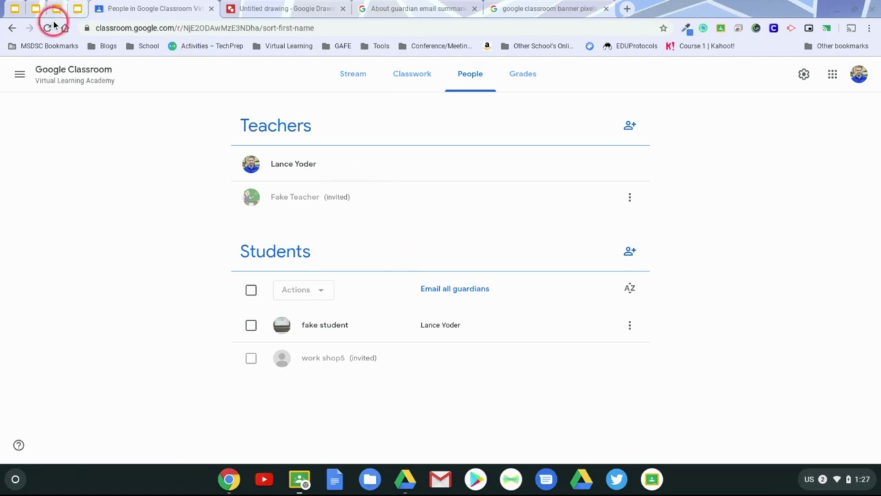
left_click(49, 28)
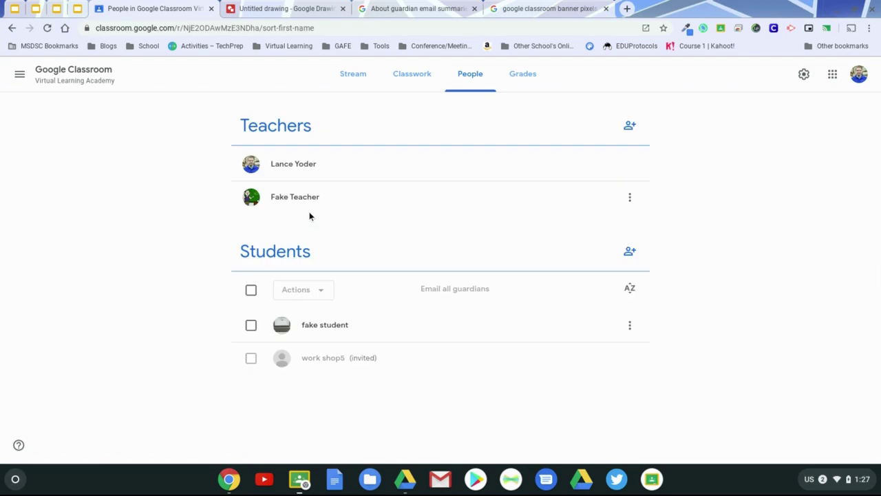
left_click(630, 200)
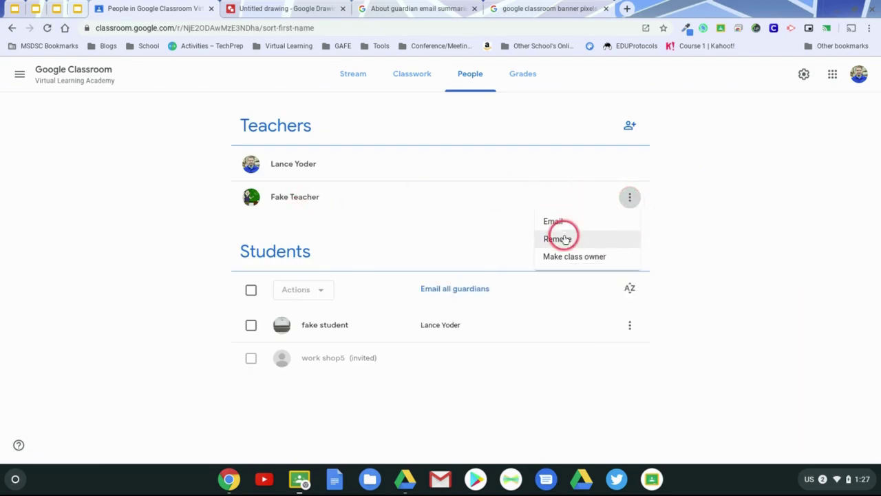
left_click(688, 240)
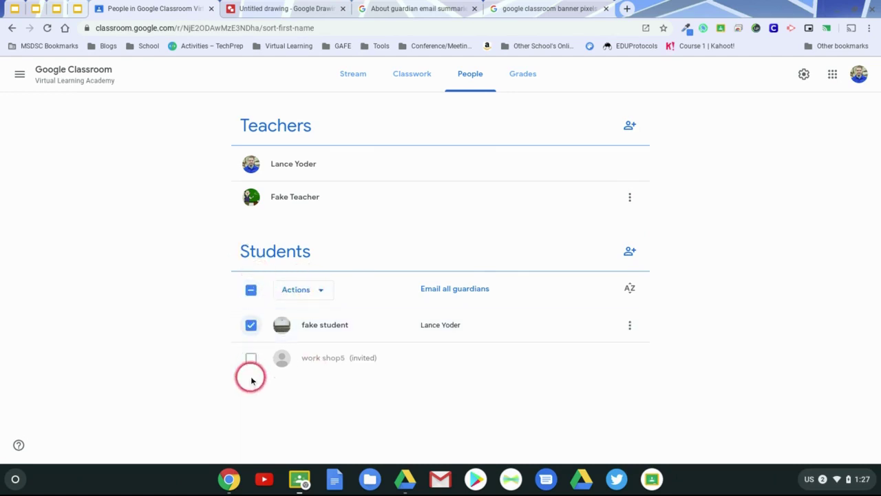
Tick select-all for the students and choose Email from the Actions list.
left_click(314, 288)
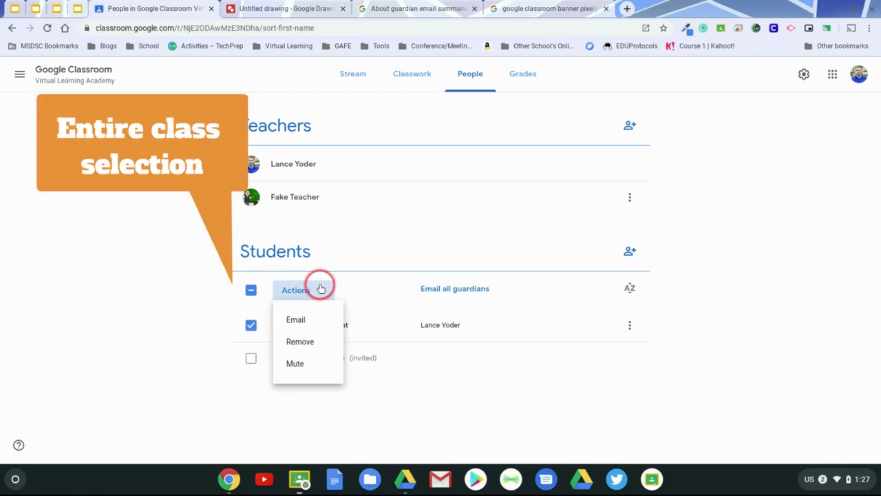
left_click(245, 290)
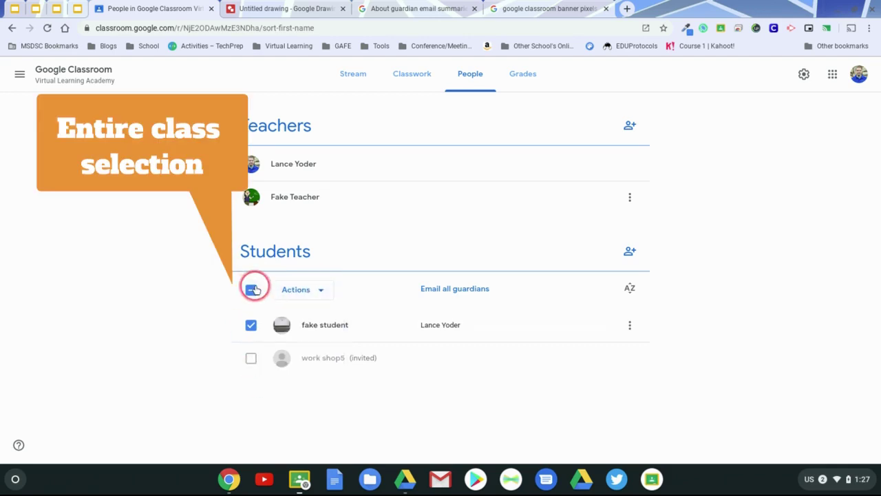
left_click(250, 292)
left_click(251, 291)
left_click(250, 324)
left_click(313, 291)
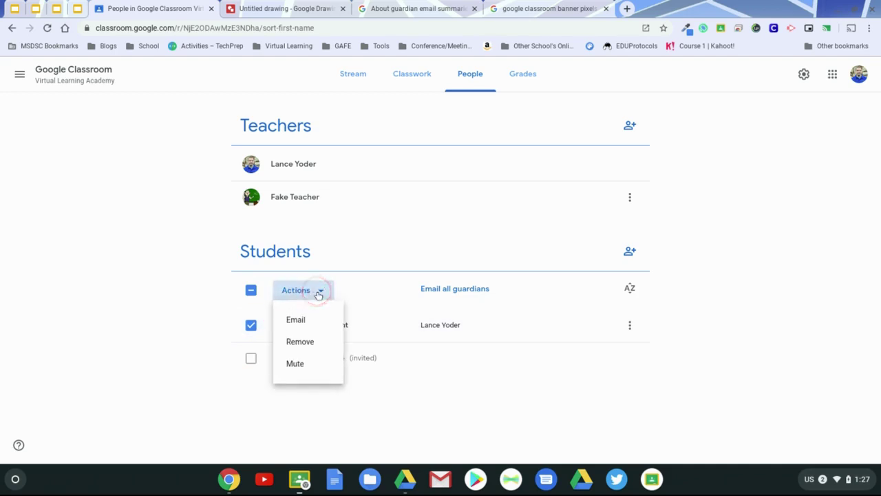
left_click(250, 294)
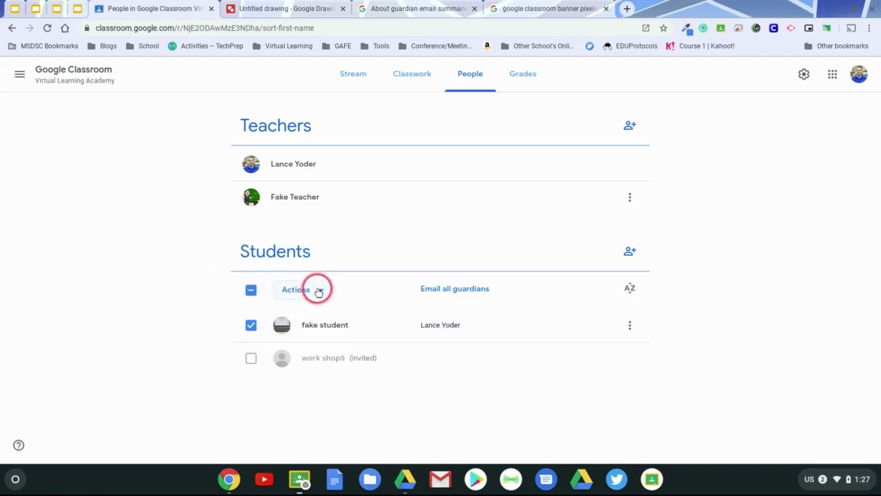
left_click(251, 291)
left_click(303, 289)
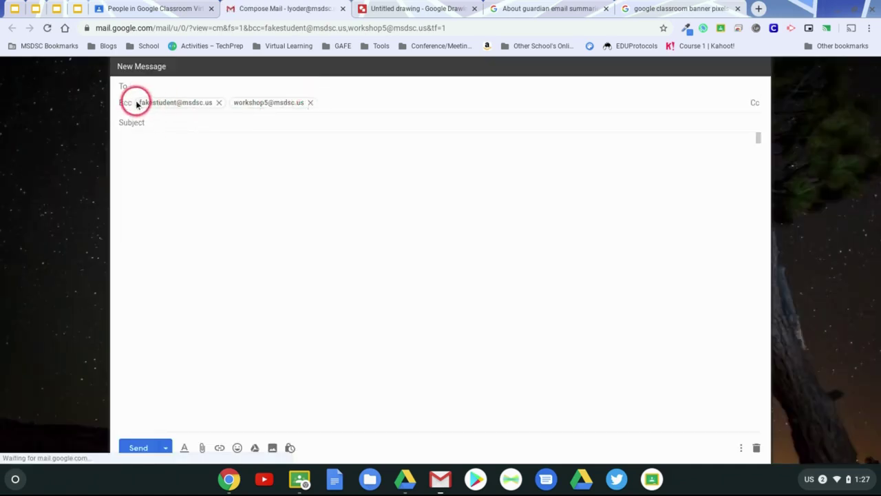
Give the email the subject 'message'.
left_click(152, 121)
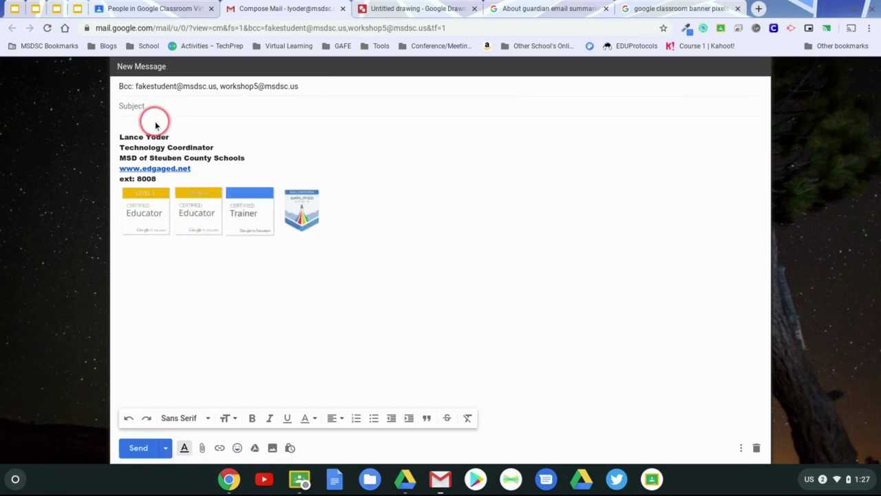
type("message")
key("Tab")
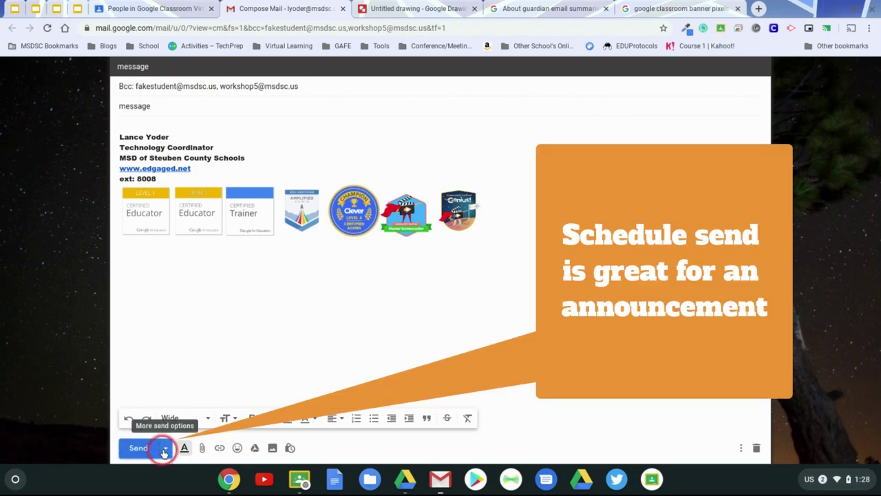
Review the Schedule send times, then close that dialog without scheduling.
left_click(165, 449)
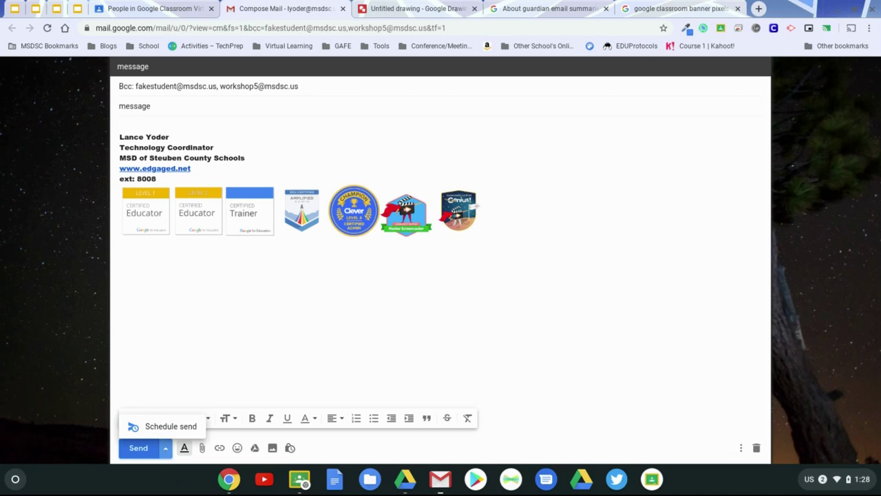
left_click(165, 429)
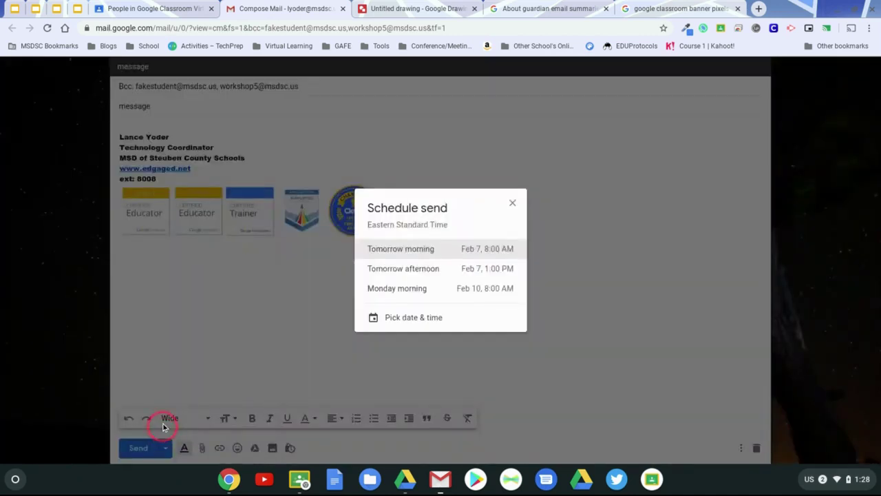
left_click(513, 200)
Close the draft and open, then cancel, the first student's guardian invitation form.
left_click(342, 9)
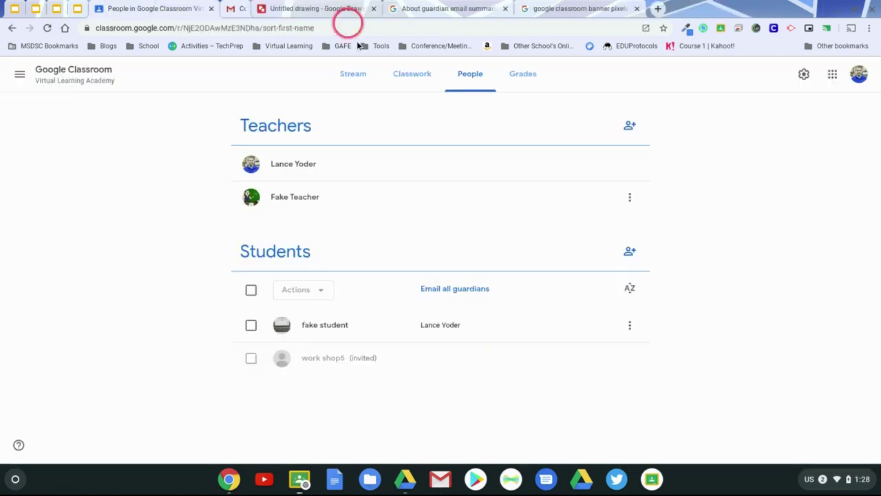
left_click(630, 327)
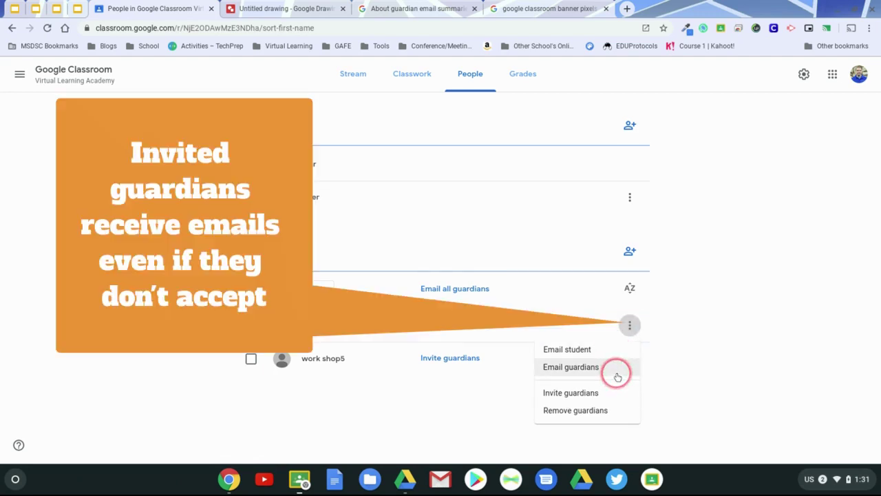
left_click(611, 394)
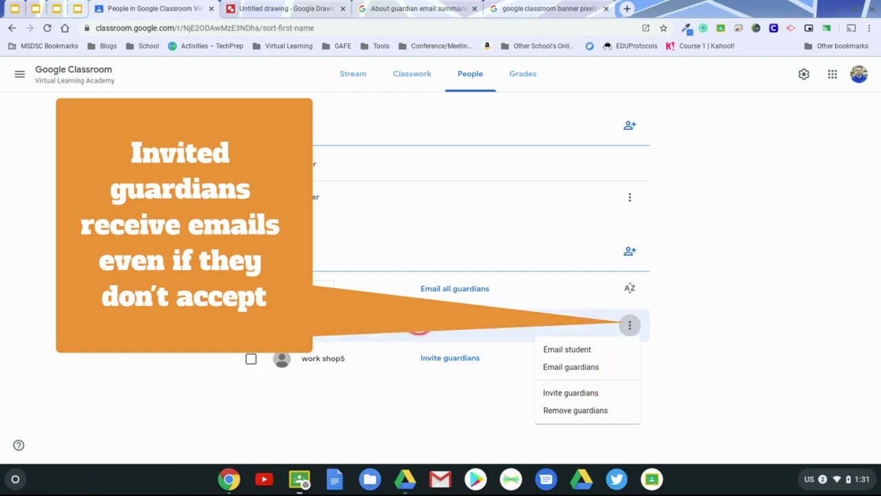
left_click(581, 392)
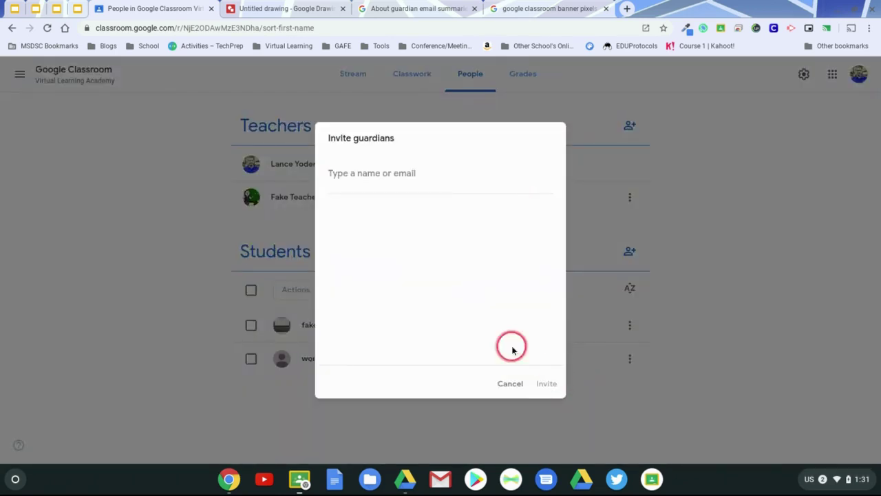
left_click(510, 387)
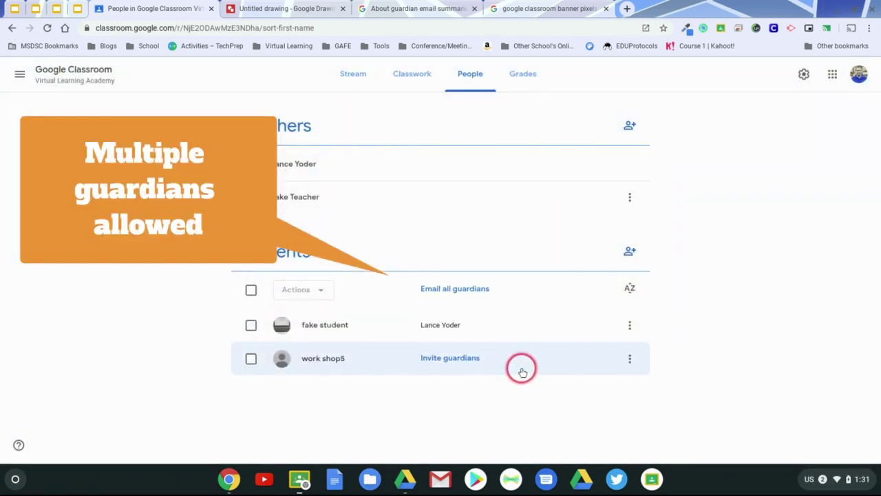
Start removing the first student's guardian, then cancel to keep it.
left_click(627, 358)
left_click(629, 325)
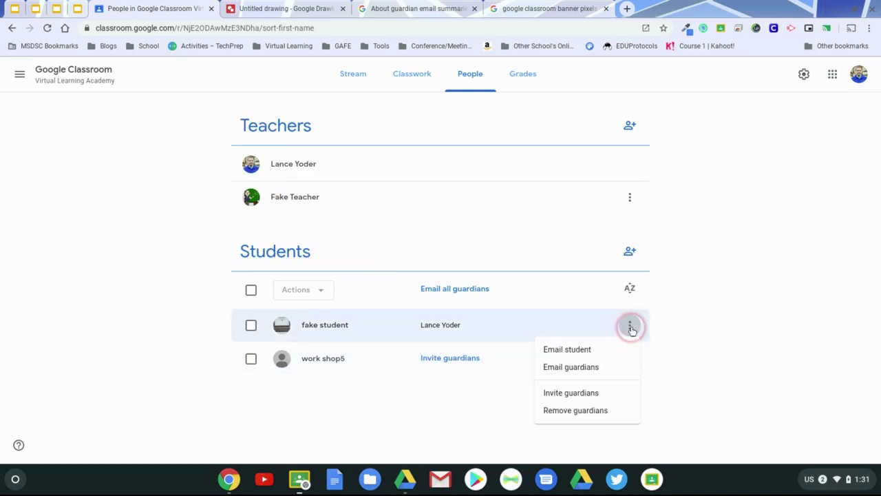
left_click(617, 409)
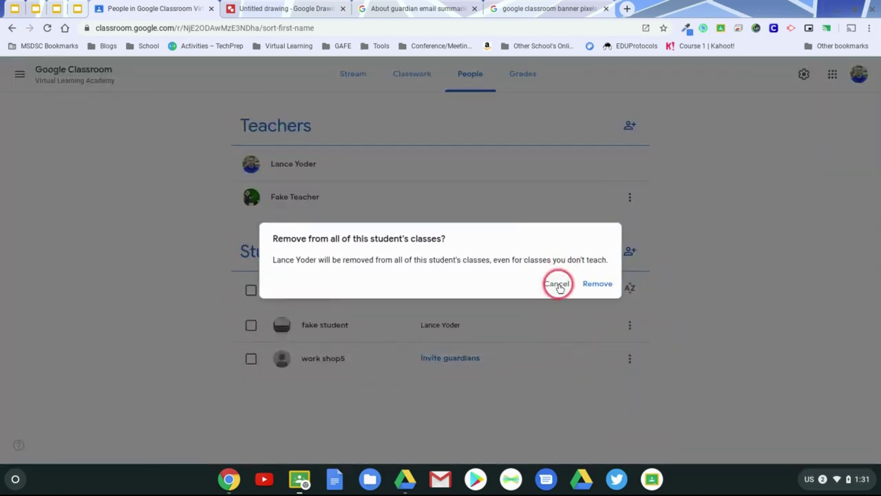
left_click(557, 284)
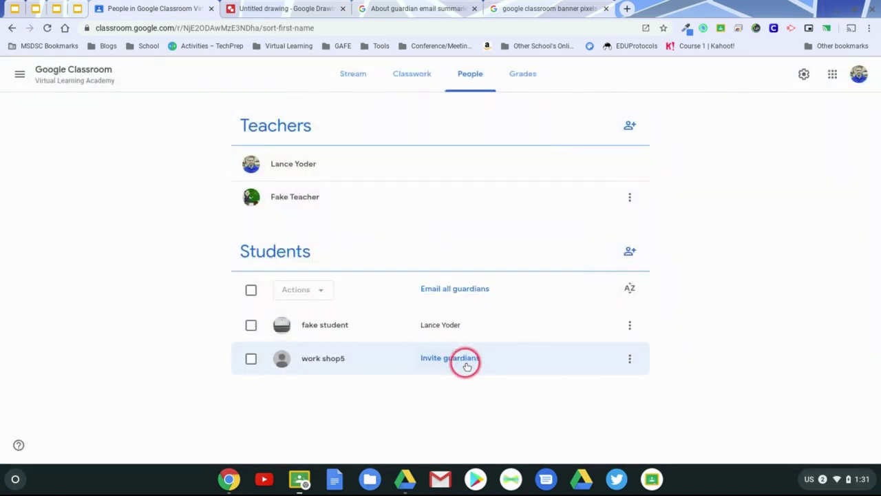
Invite a guardian for the workshop student by searching the guardian's name.
left_click(467, 358)
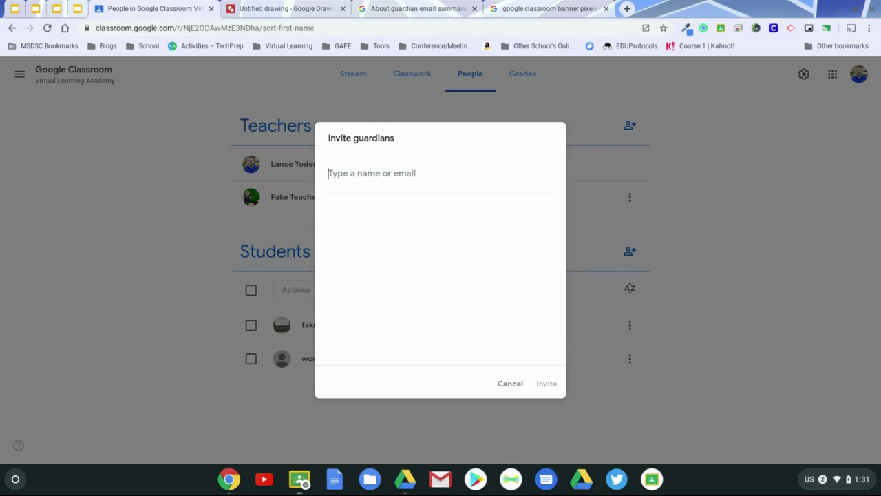
type("yoderlan")
key("ctrl+a")
type("ledpaged")
left_click(439, 238)
left_click(548, 386)
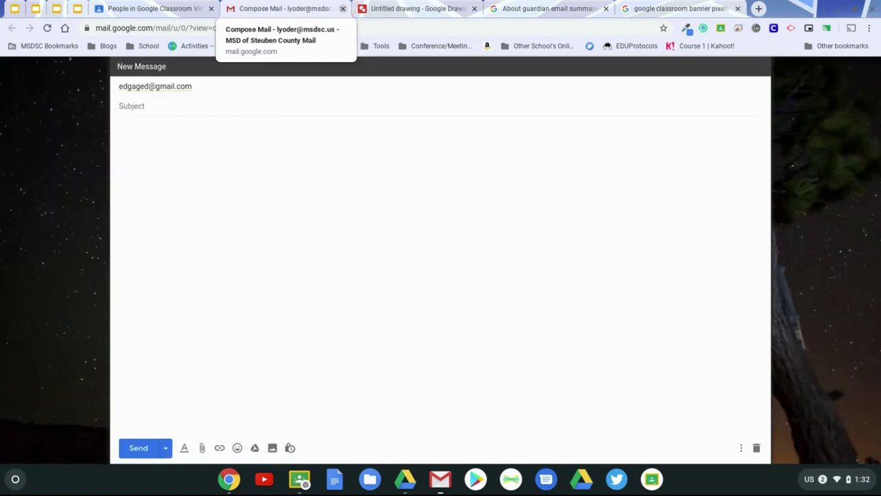
Discard the unsent guardian email by closing its tab.
left_click(342, 9)
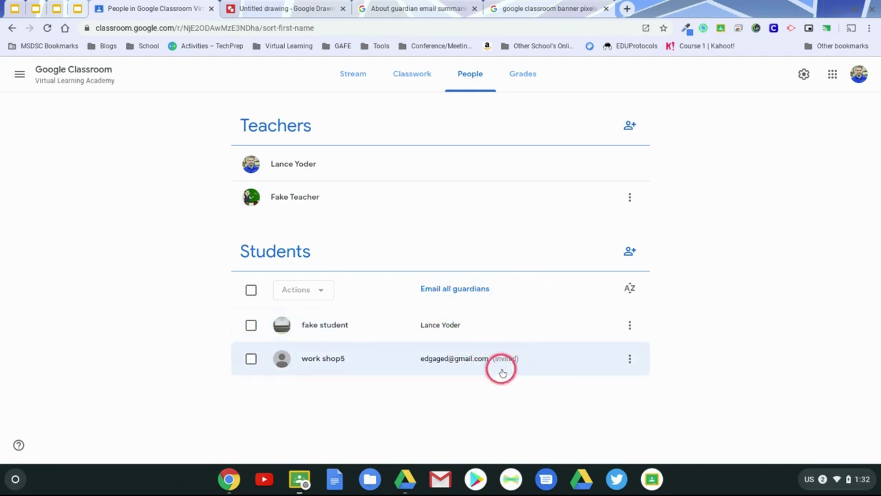
Review fake student's guardian options menu, then view the 'About guardian email summaries' help article.
left_click(630, 326)
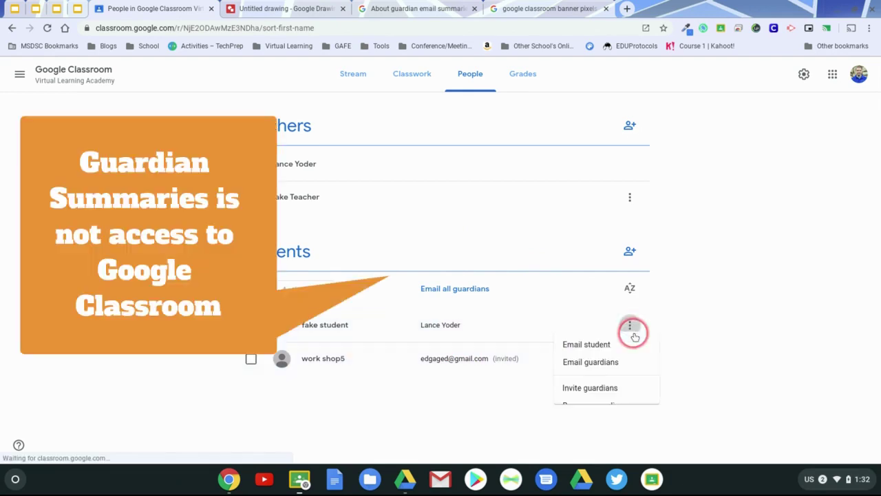
left_click(675, 388)
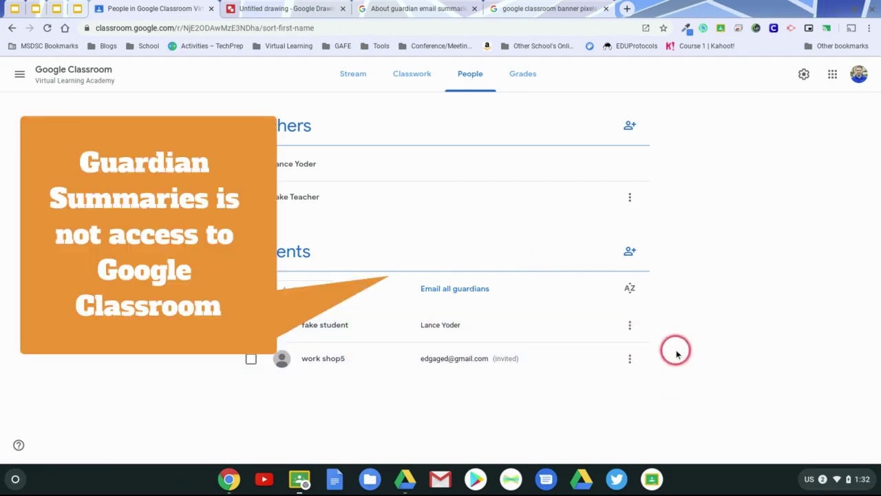
left_click(629, 329)
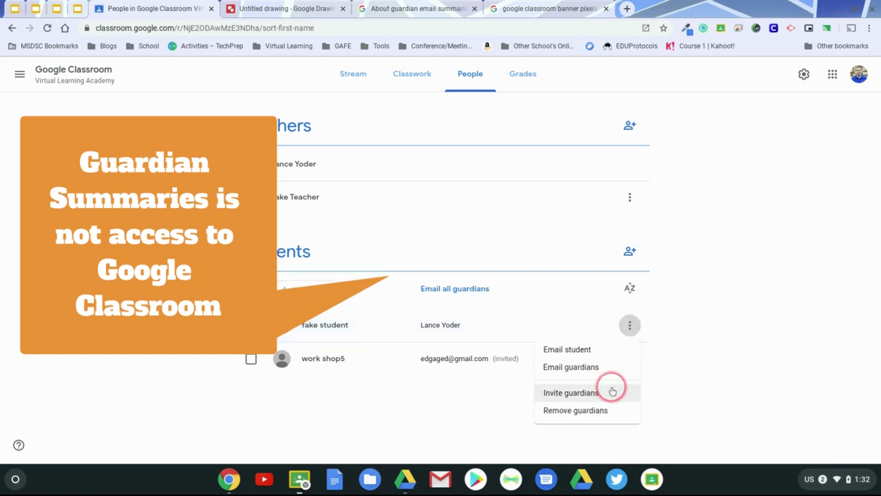
left_click(434, 8)
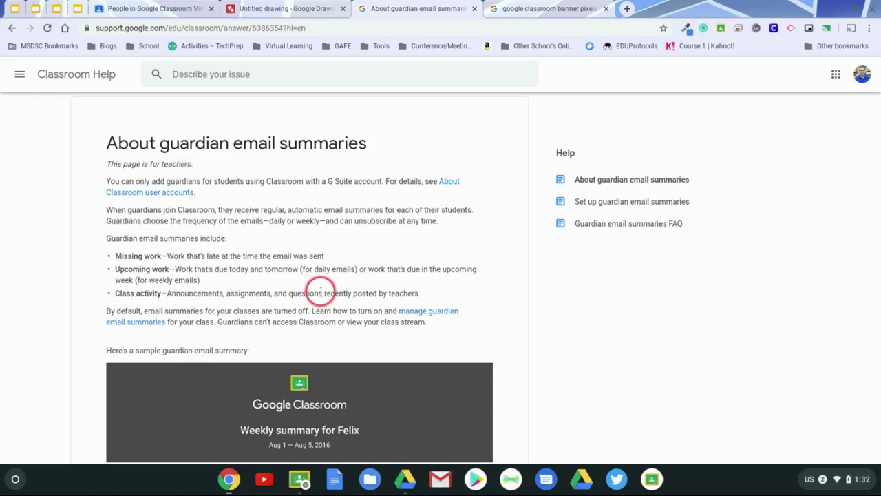
Read the help article's sample summary of missing work, upcoming work and class activity, then go back to People.
scroll(320, 292, "down", 6)
scroll(323, 298, "up", 1)
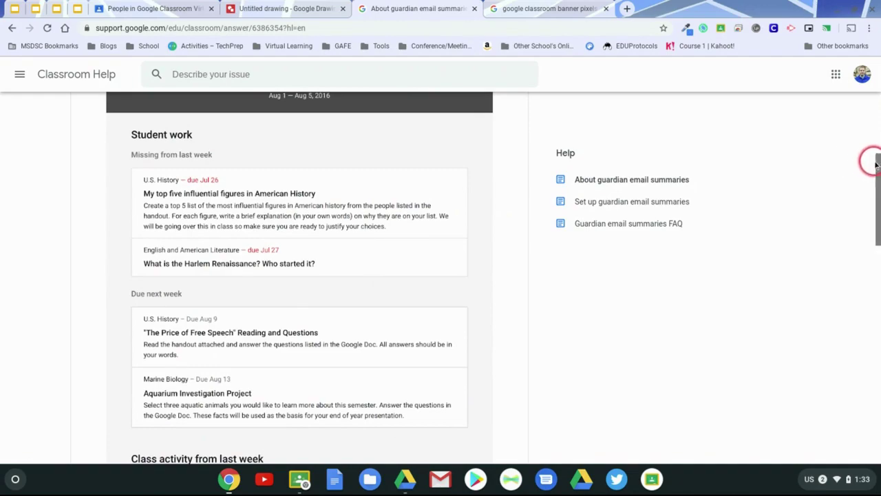
scroll(871, 173, "down", 1)
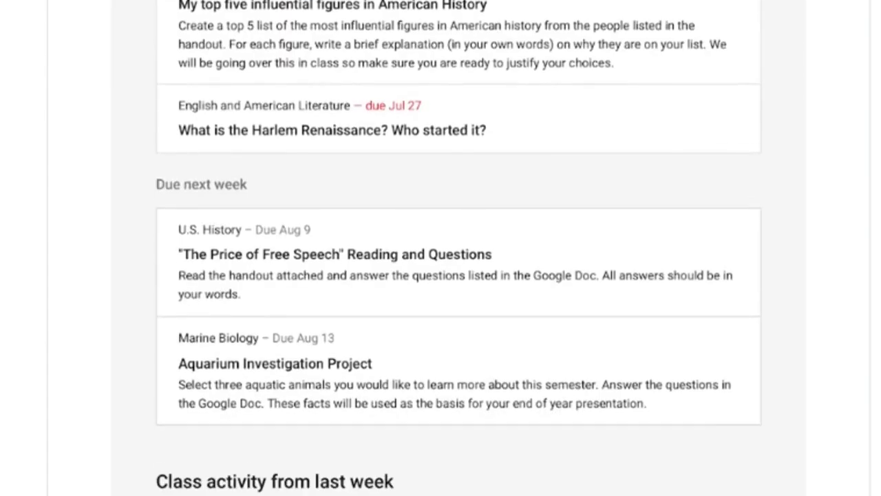
scroll(459, 246, "down", 5)
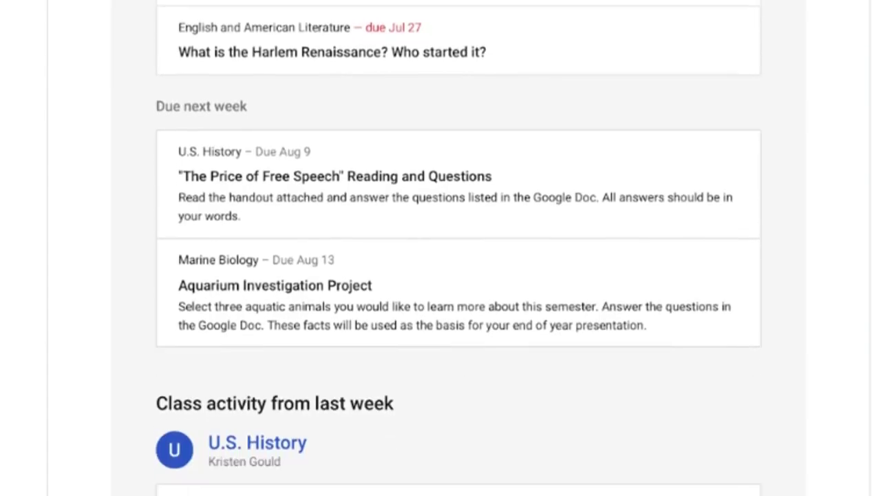
scroll(458, 248, "down", 8)
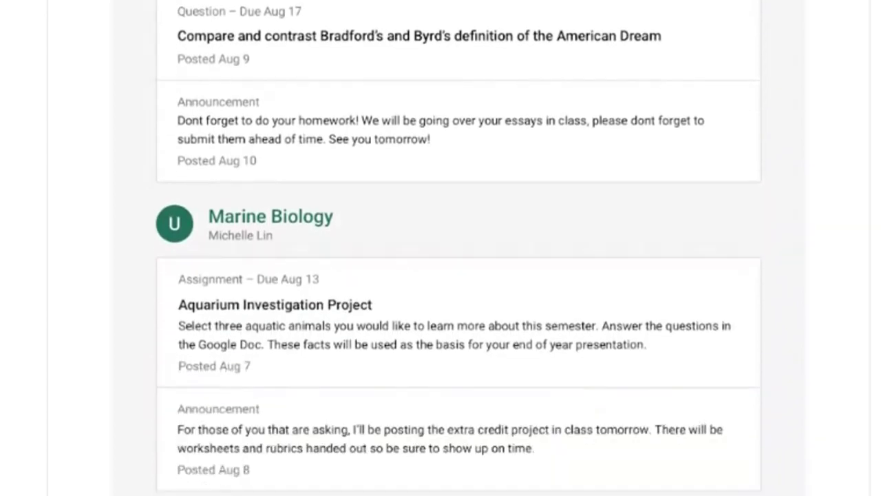
scroll(458, 248, "down", 3)
scroll(458, 248, "up", 9)
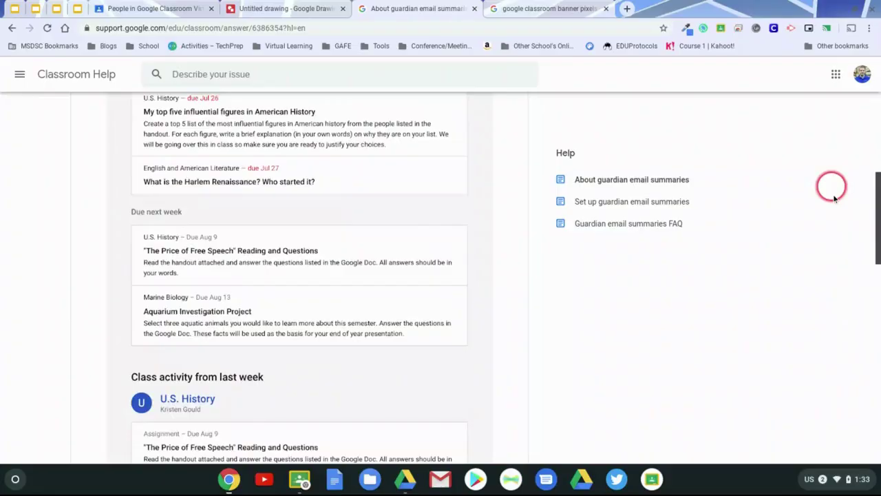
scroll(840, 338, "down", 10)
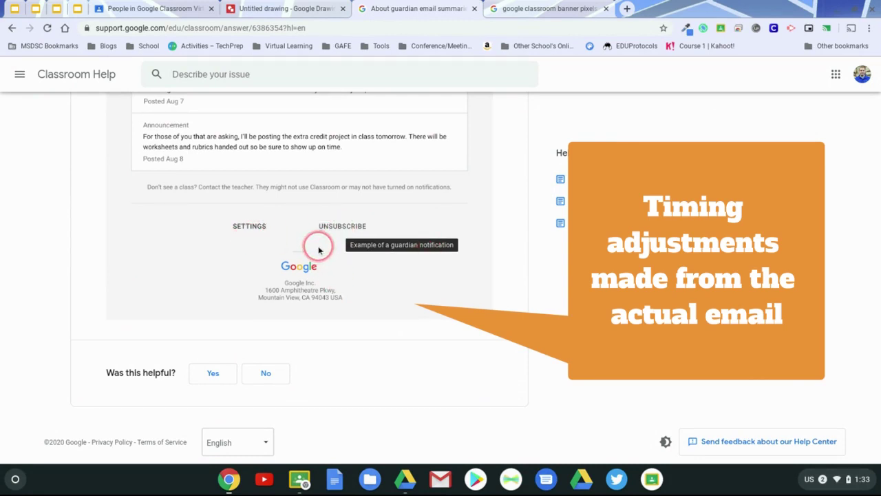
scroll(319, 250, "up", 10)
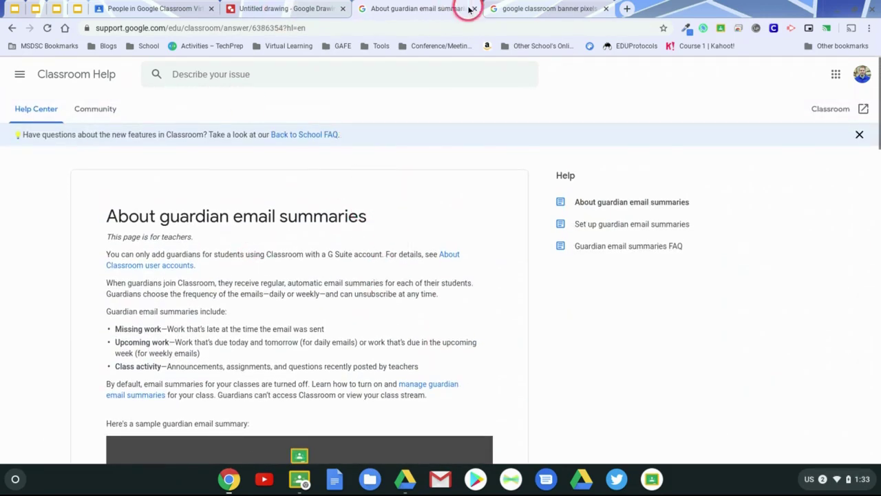
left_click(155, 9)
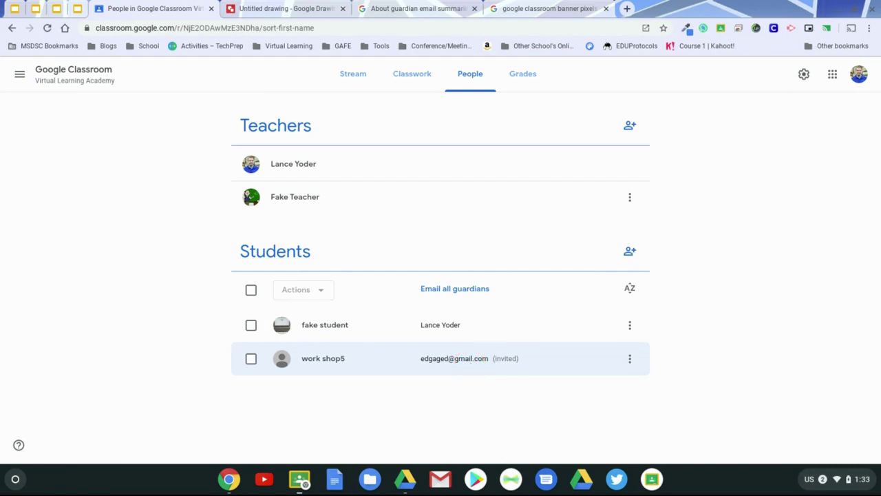
Remove work shop5's pending invited guardian.
left_click(629, 358)
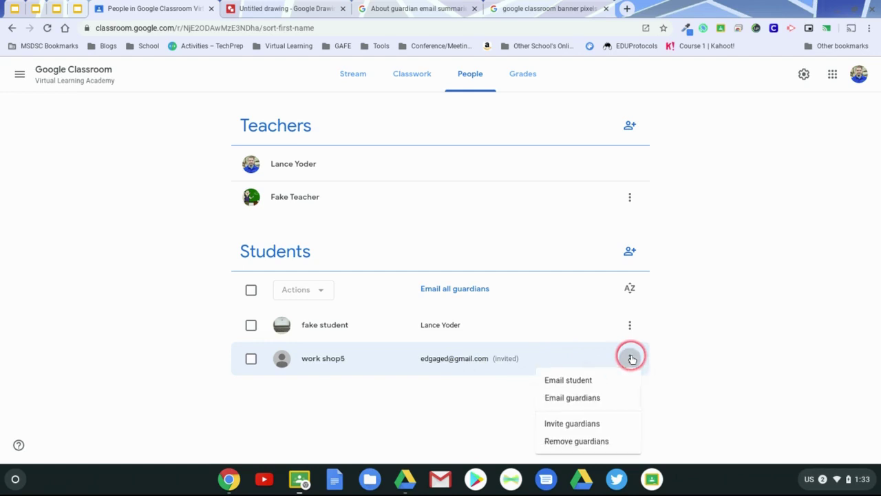
left_click(605, 444)
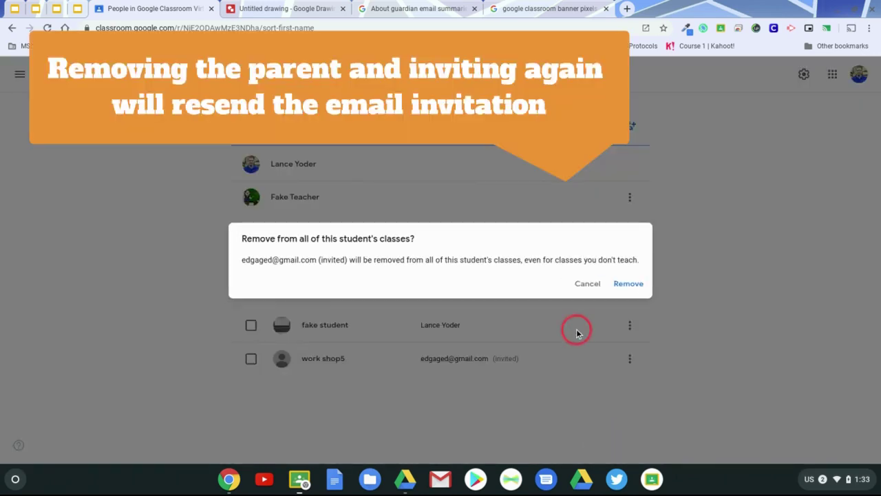
left_click(620, 283)
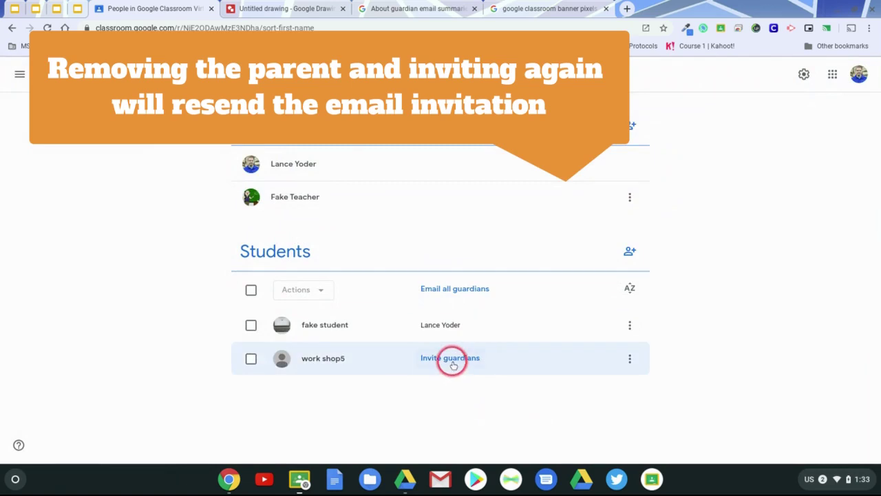
Search for the same guardian and send work shop5 a new guardian invitation.
left_click(448, 358)
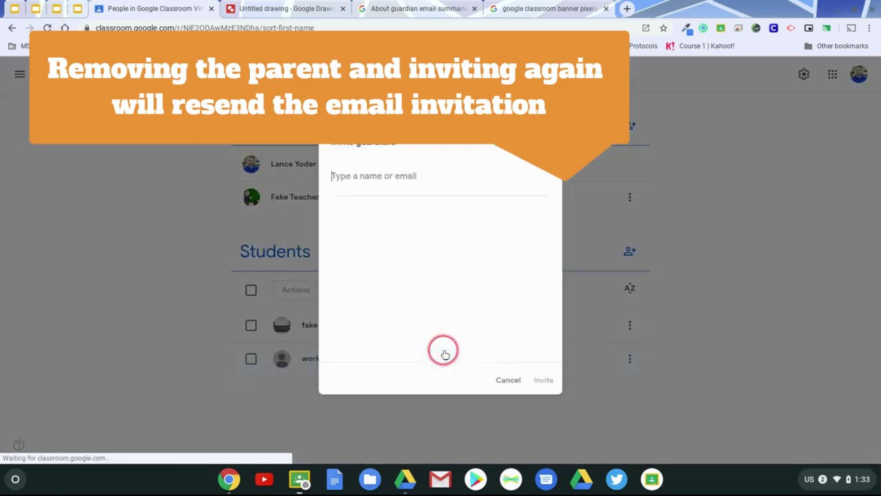
type("edgypd")
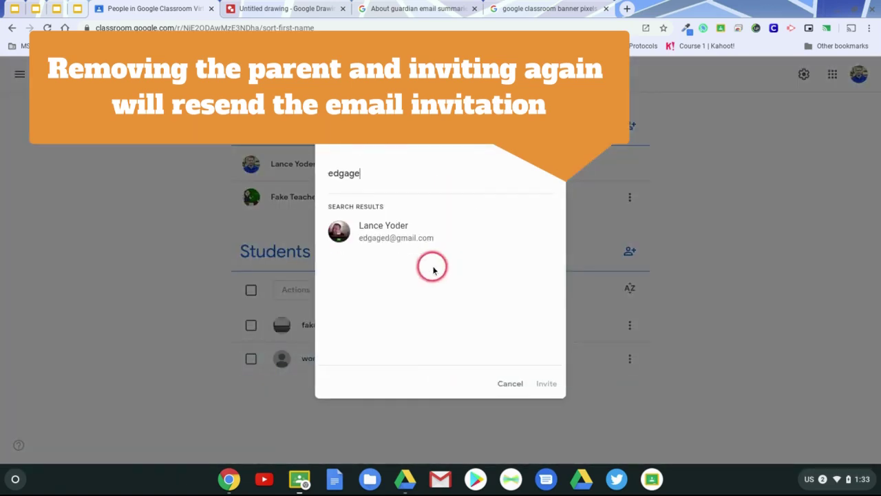
left_click(429, 249)
left_click(547, 383)
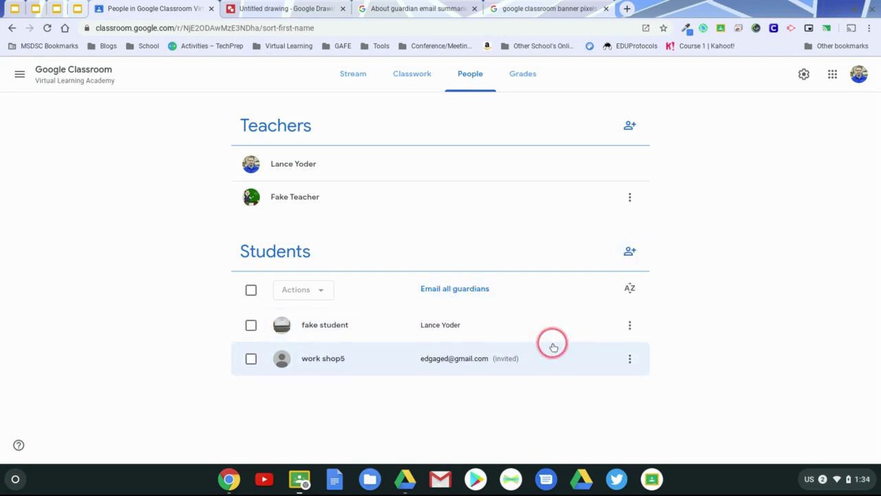
Select only work shop5 in the Students list and remove them with Actions > Remove.
left_click(629, 325)
left_click(637, 325)
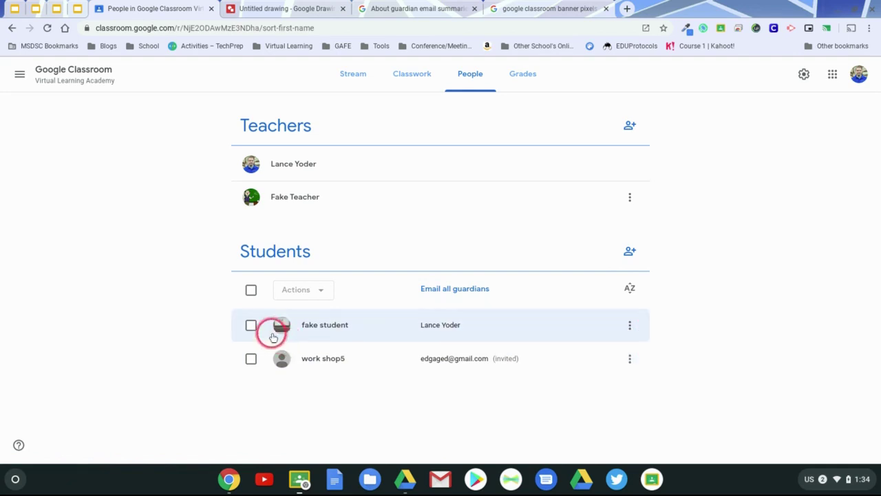
left_click(328, 296)
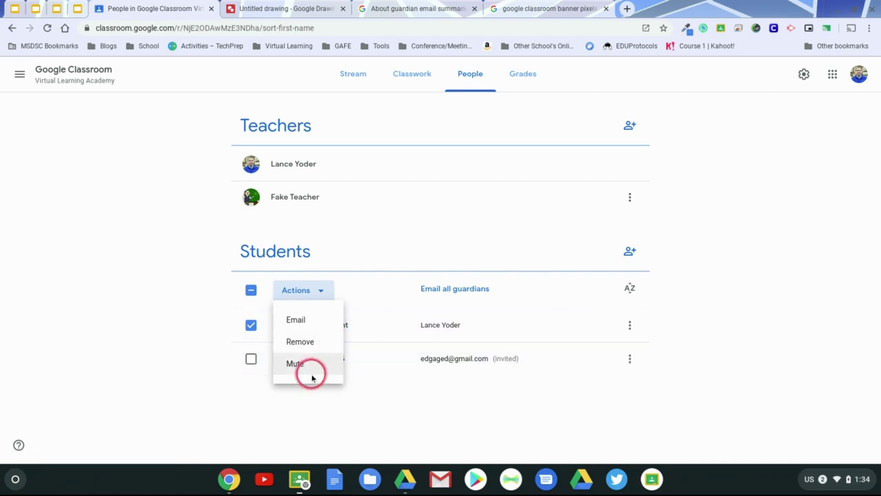
left_click(354, 409)
left_click(251, 358)
left_click(250, 325)
left_click(320, 292)
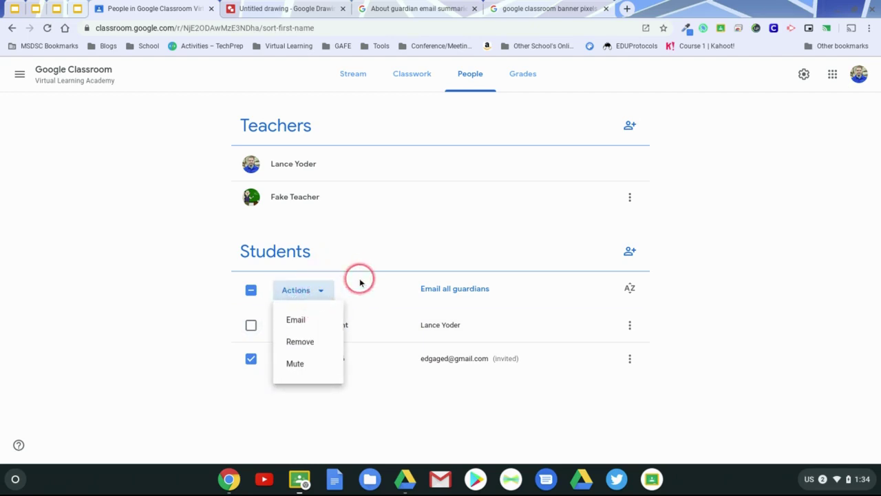
left_click(310, 346)
left_click(543, 296)
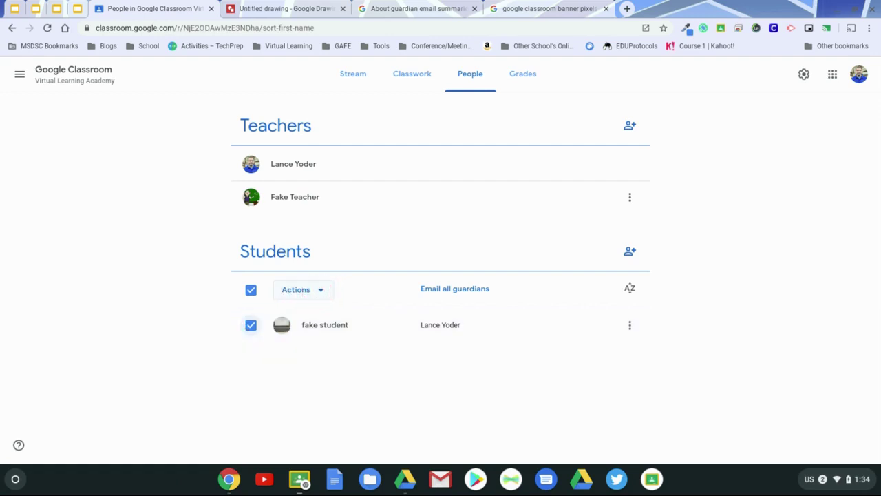
Mute fake student through Actions > Mute and confirm.
left_click(319, 292)
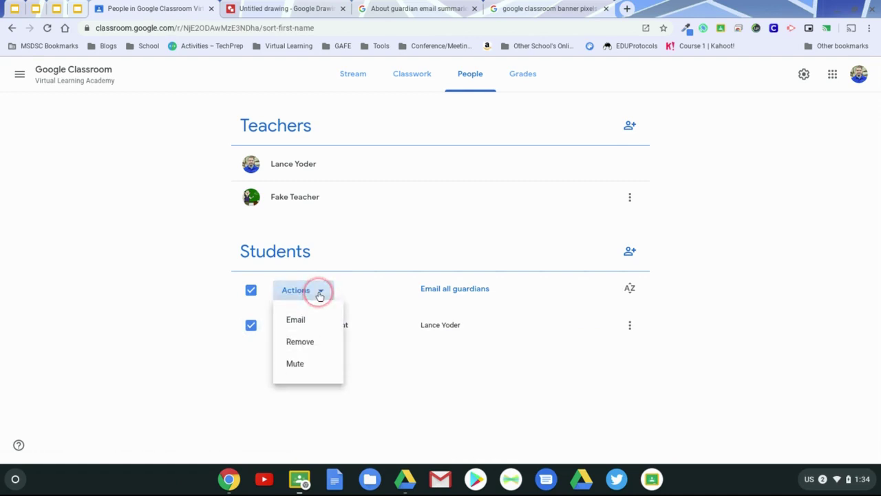
left_click(306, 363)
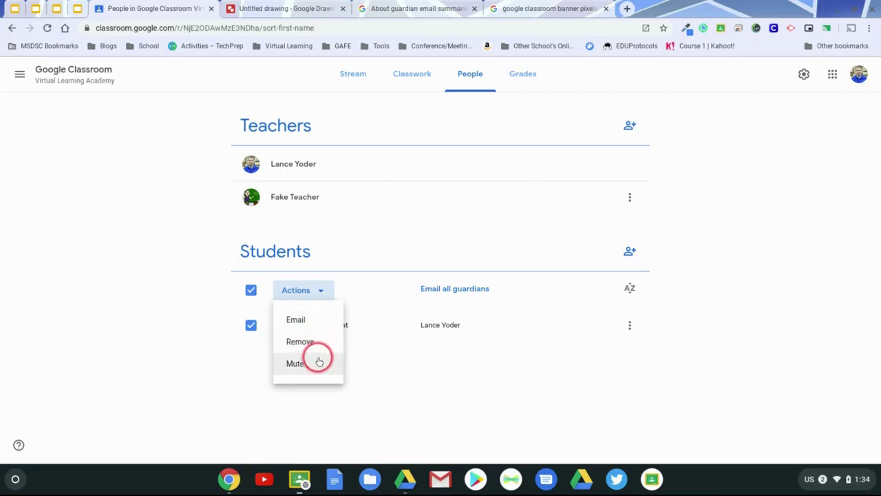
left_click(315, 360)
left_click(476, 323)
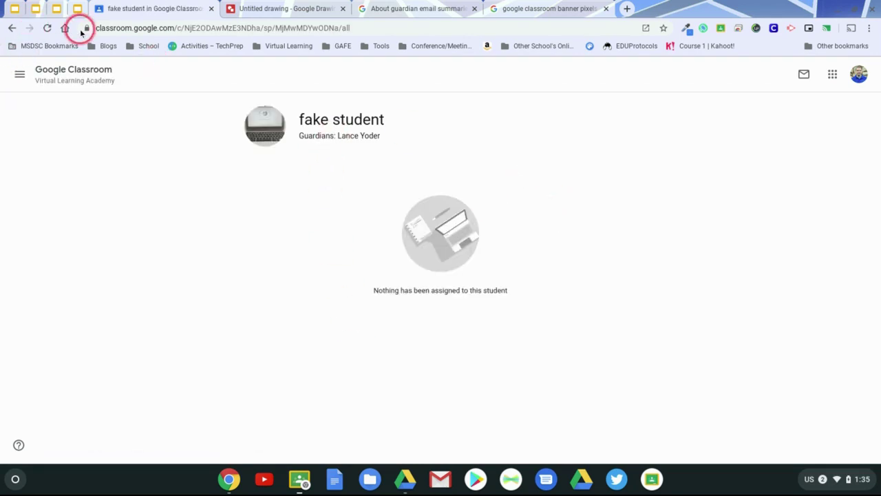
Reselect fake student and unmute them through Actions > Unmute.
left_click(12, 28)
left_click(250, 325)
left_click(320, 291)
left_click(322, 362)
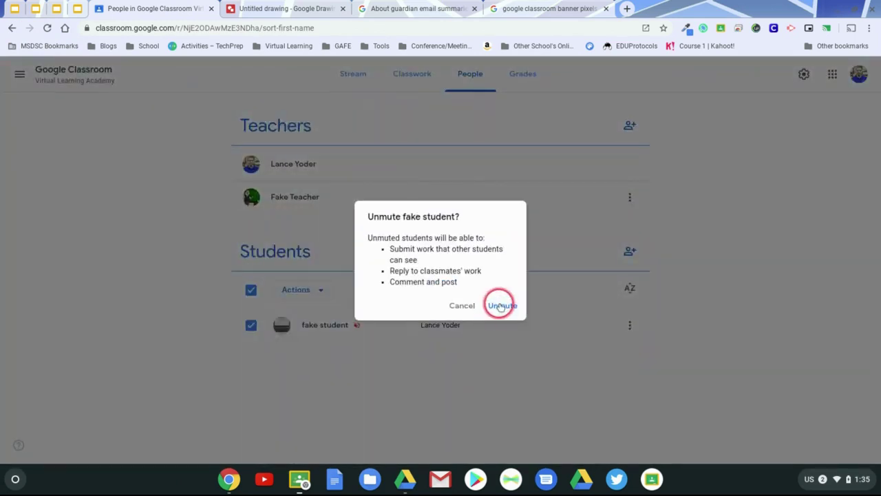
left_click(501, 303)
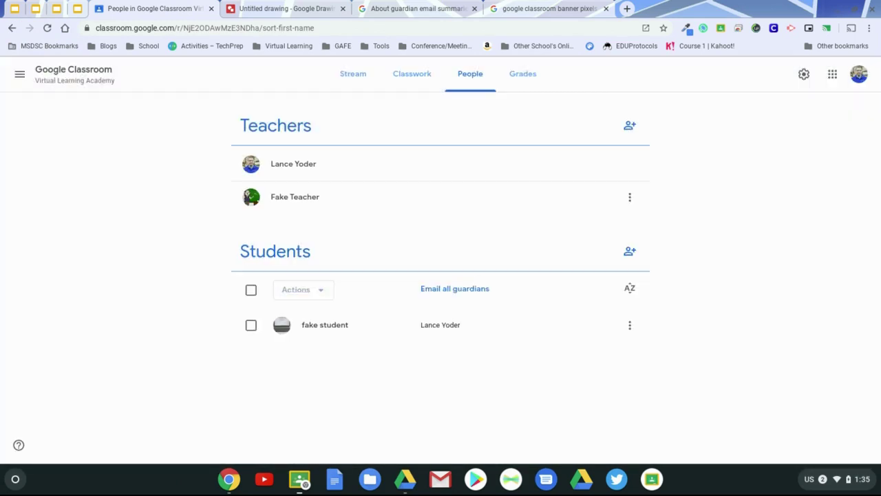